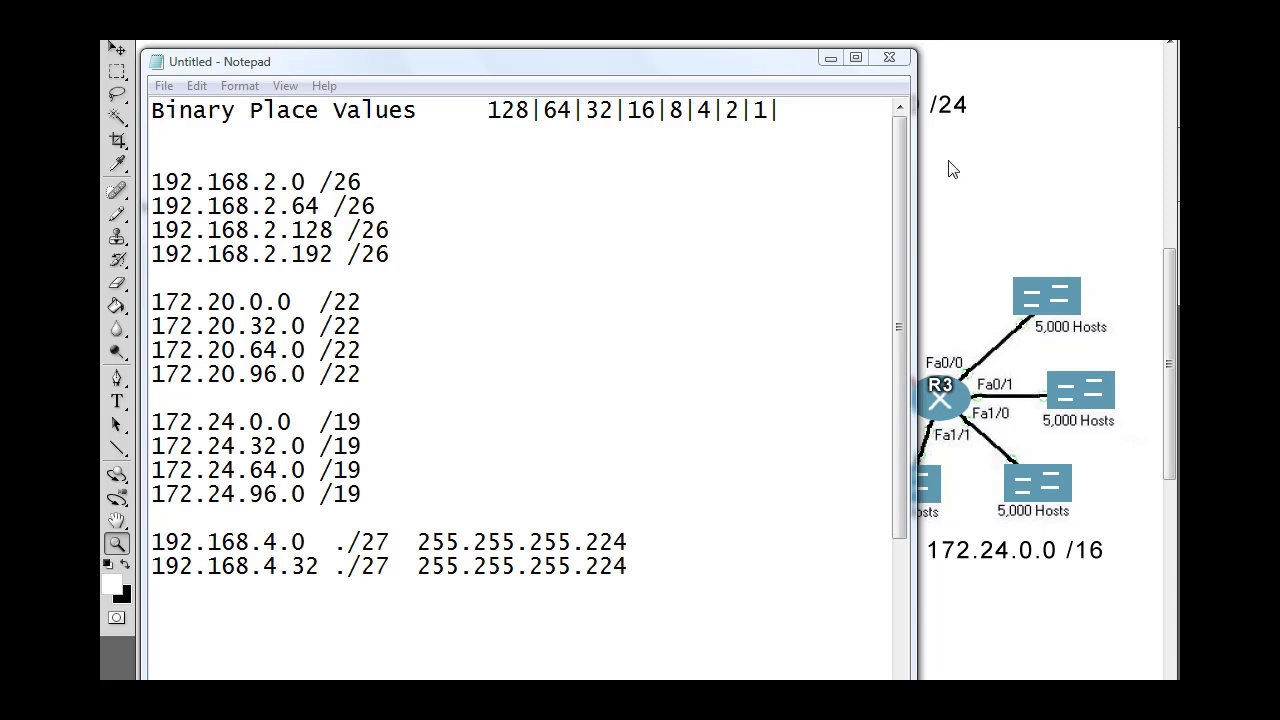
- Minimize the subnet notes to uncover the R0–R1–R2–R3 network diagram in Photoshop
click(830, 58)
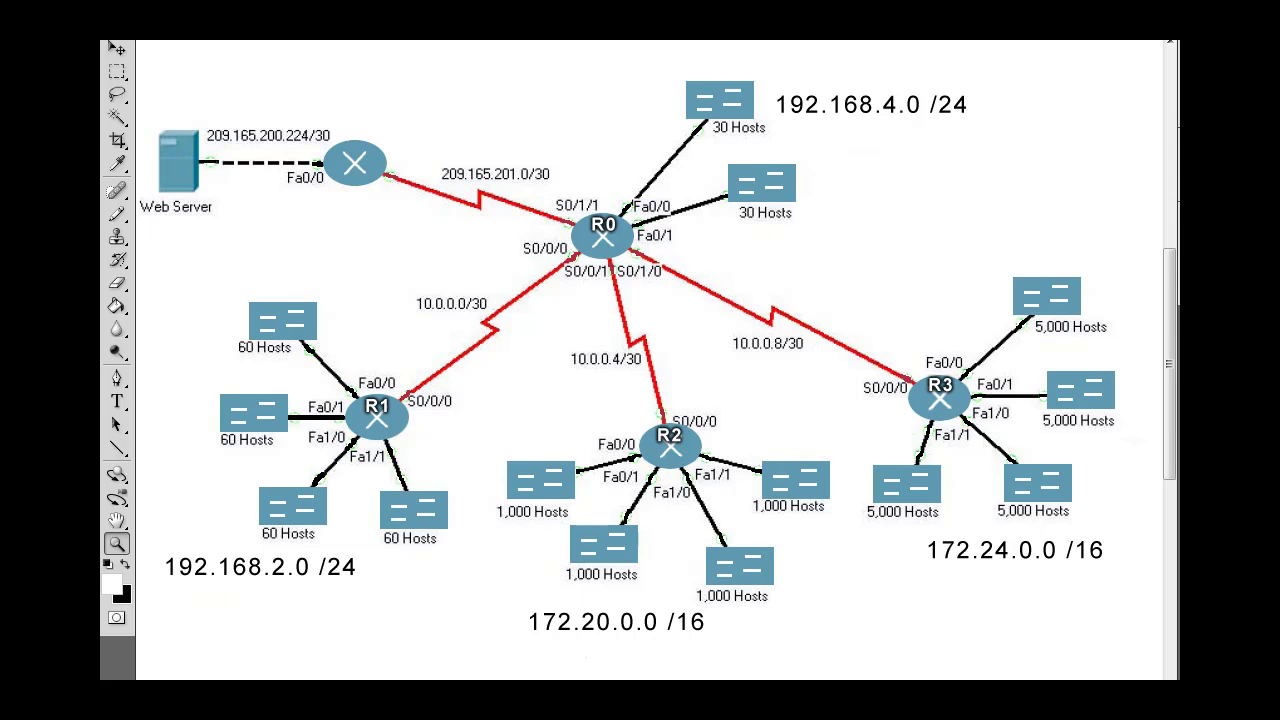
- Bring the Notepad notes listing the 192.168.2.x /26 subnets back over the diagram
key(alt+Tab)
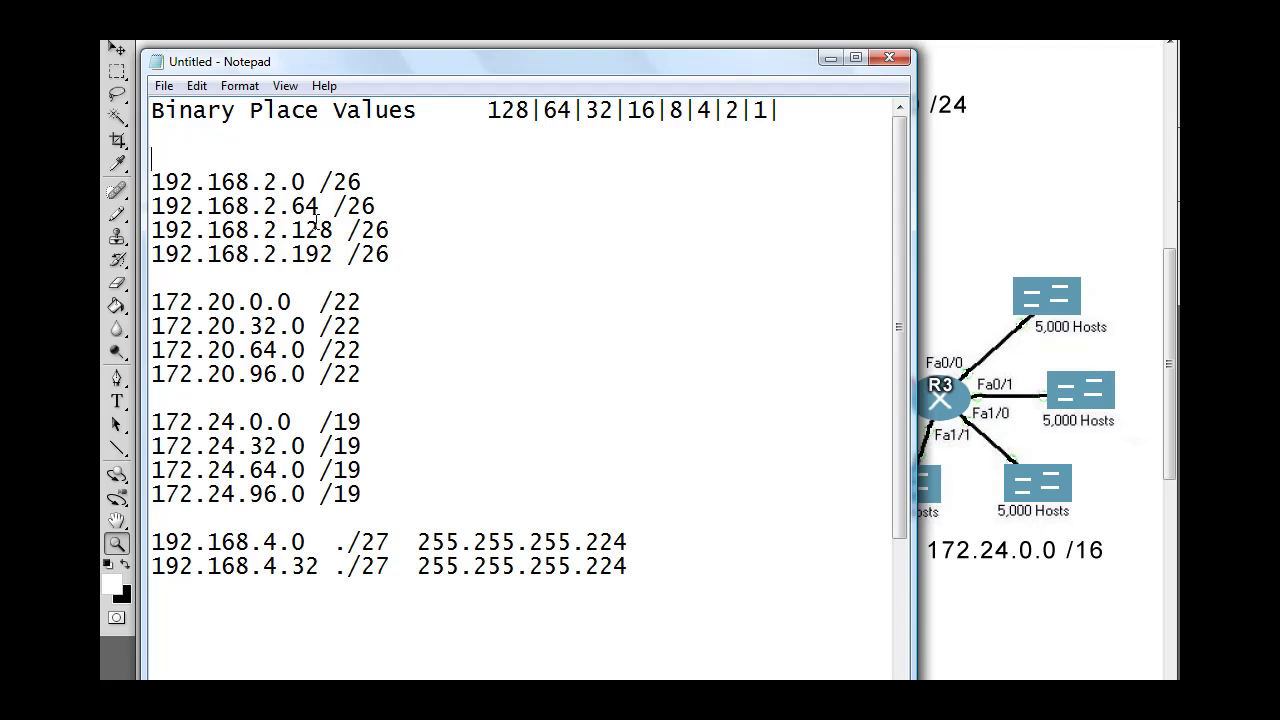
- Shift the notes window rightward until R1, R0 and the diagram's left side are uncovered
drag(357, 68, 718, 56)
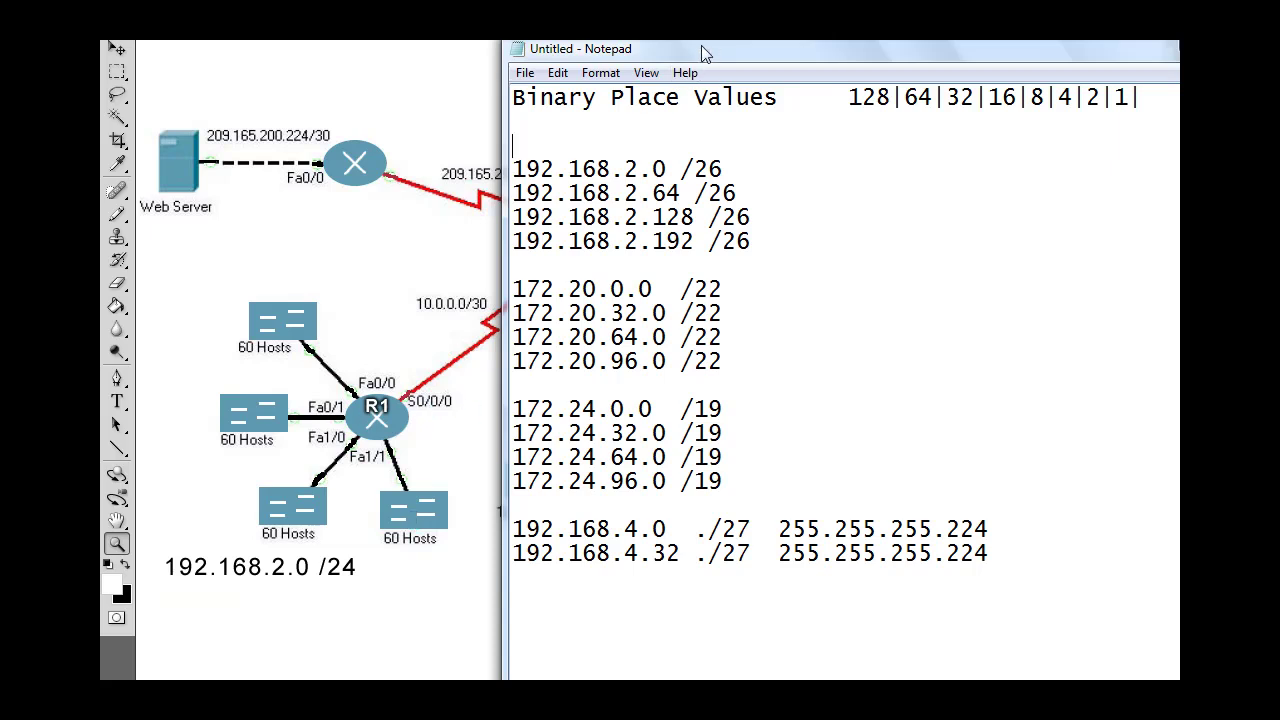
drag(710, 48, 754, 47)
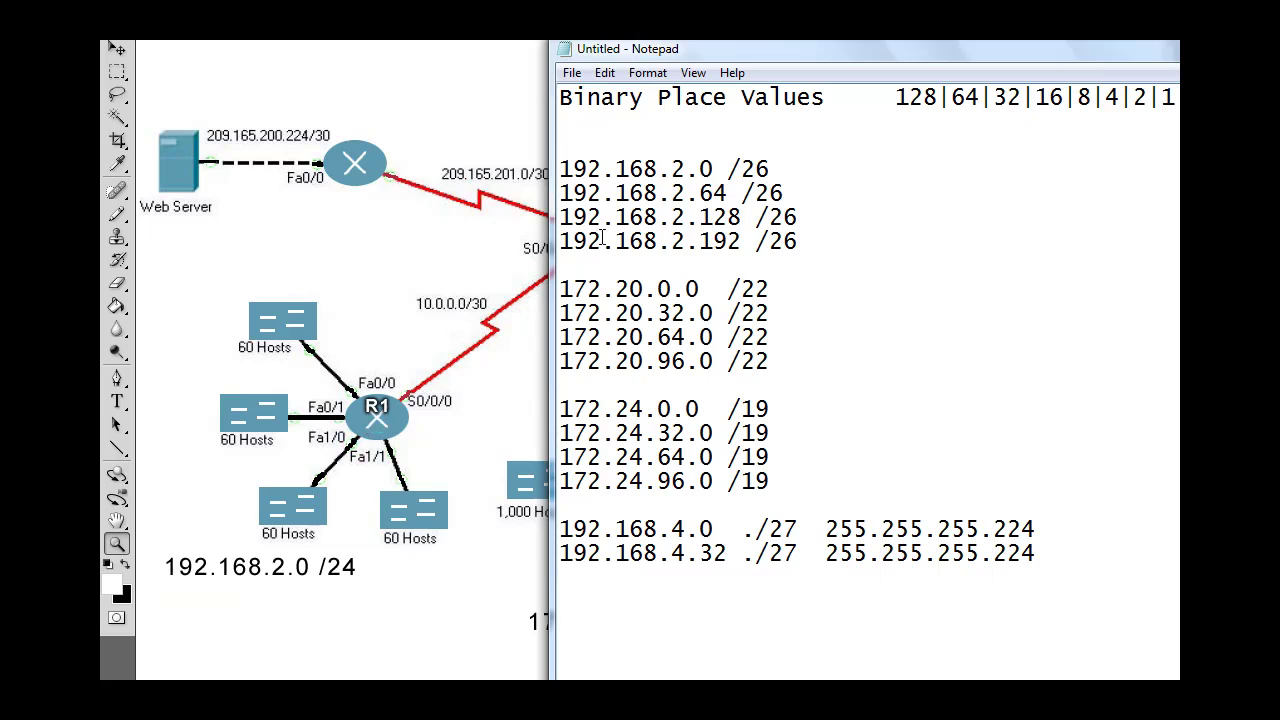
drag(773, 54, 856, 50)
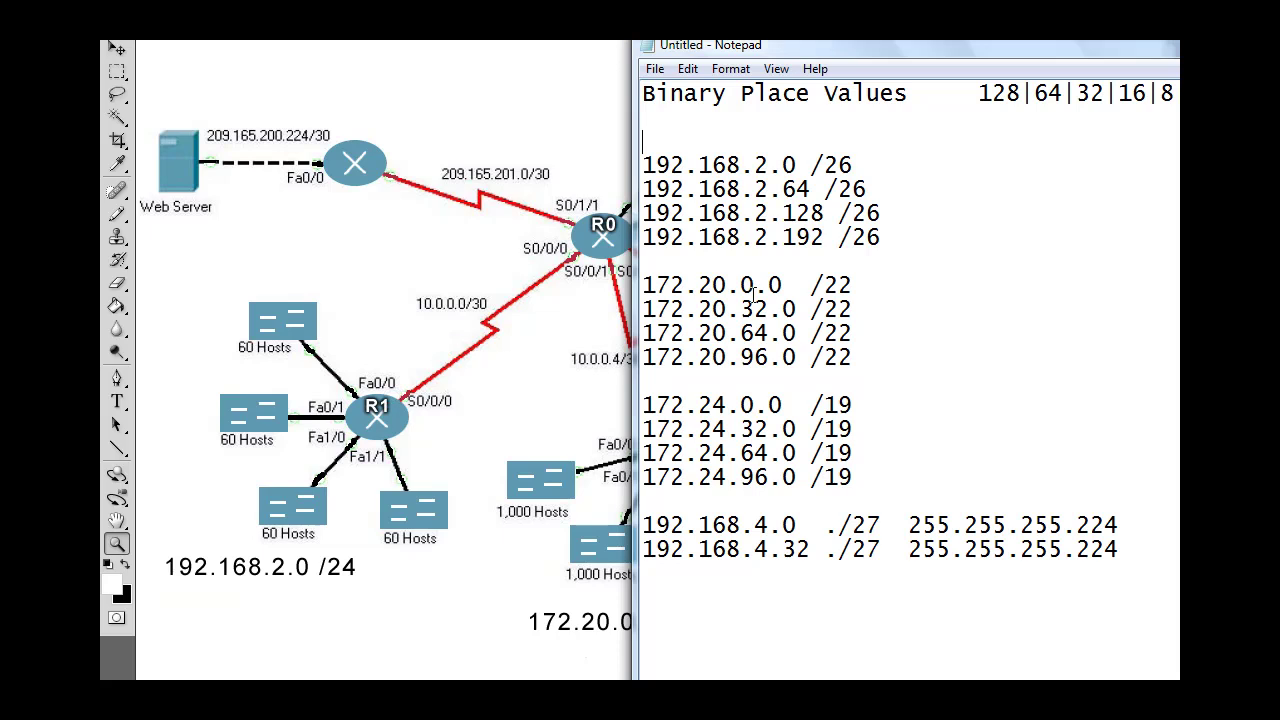
- Add the line '(config)#ip route 0.0.0.0 0.0.0.0 s0/0' beneath 192.168.2.192 /26
click(889, 237)
key(Return)
key(Return)
key(Return)
key(Return)
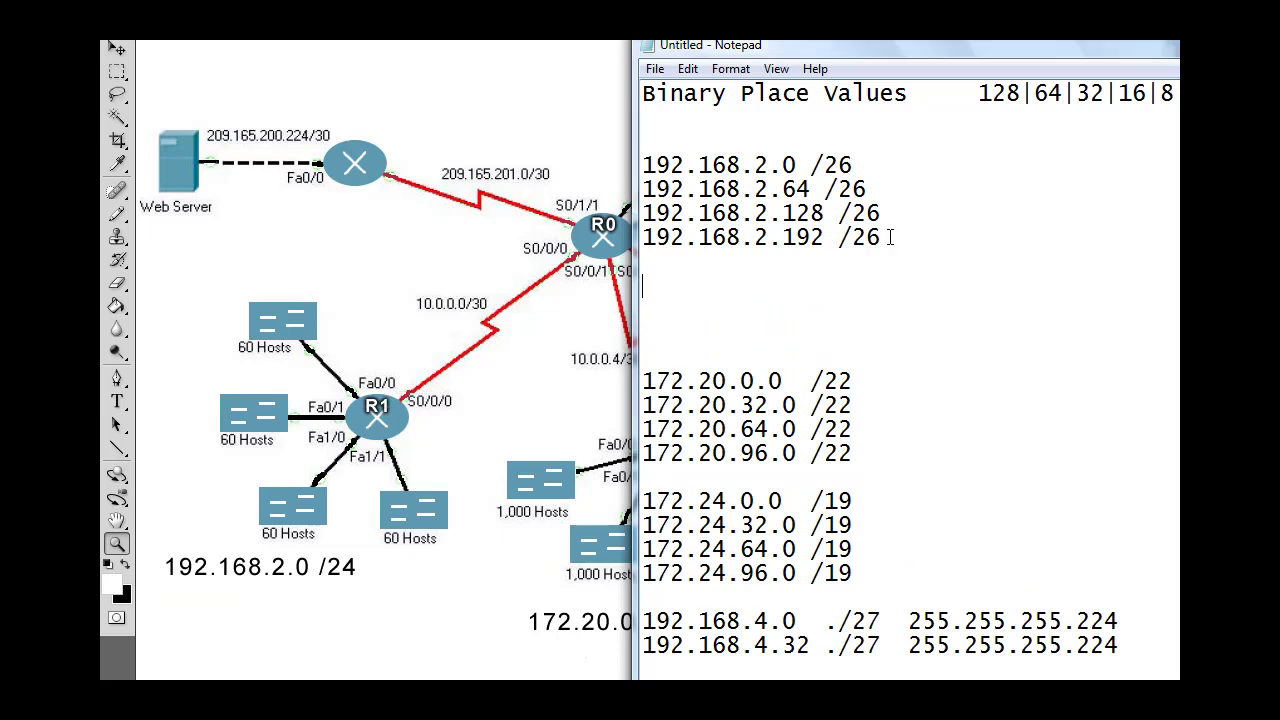
text(()config)
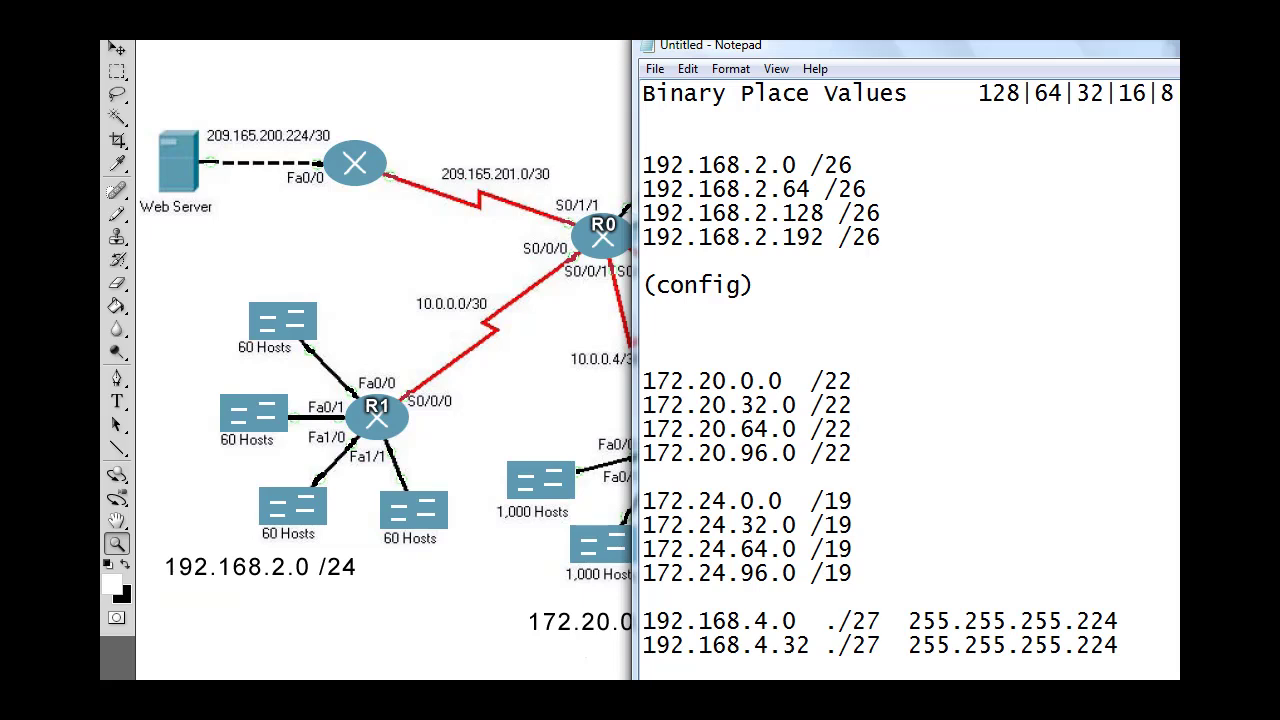
text(#ip route)
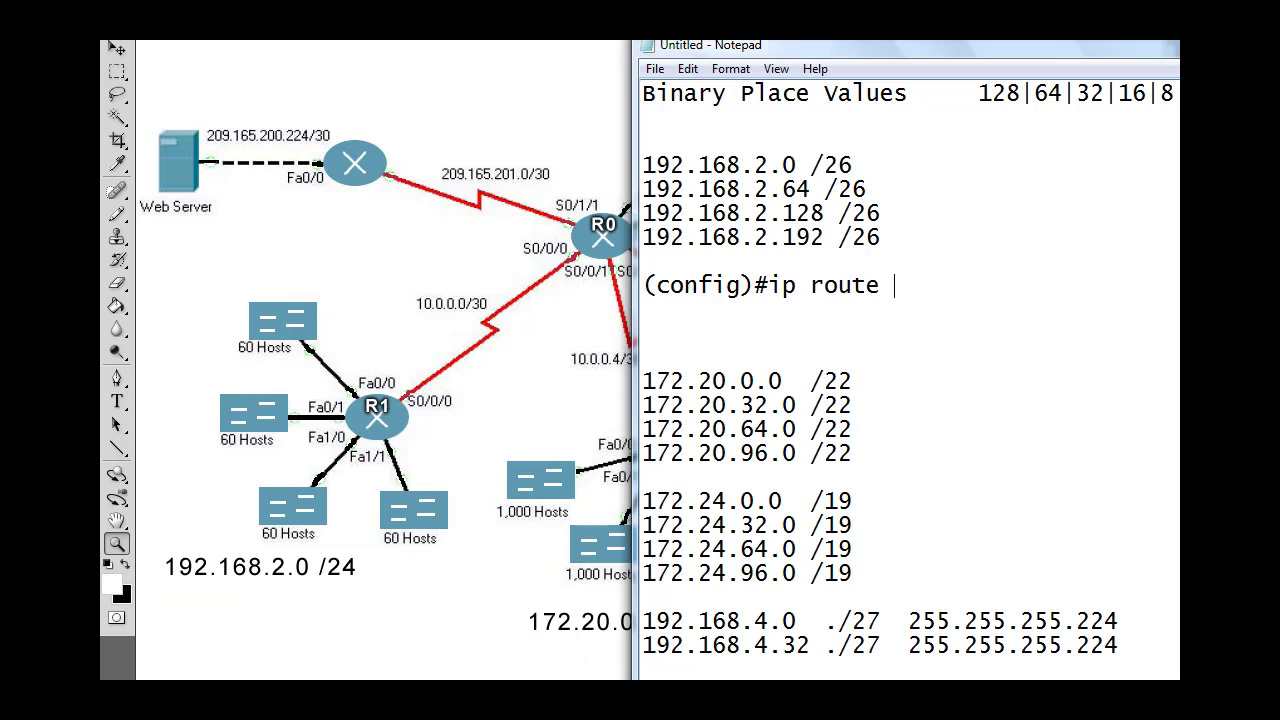
text( 0.0.0.0 0.0.0.0)
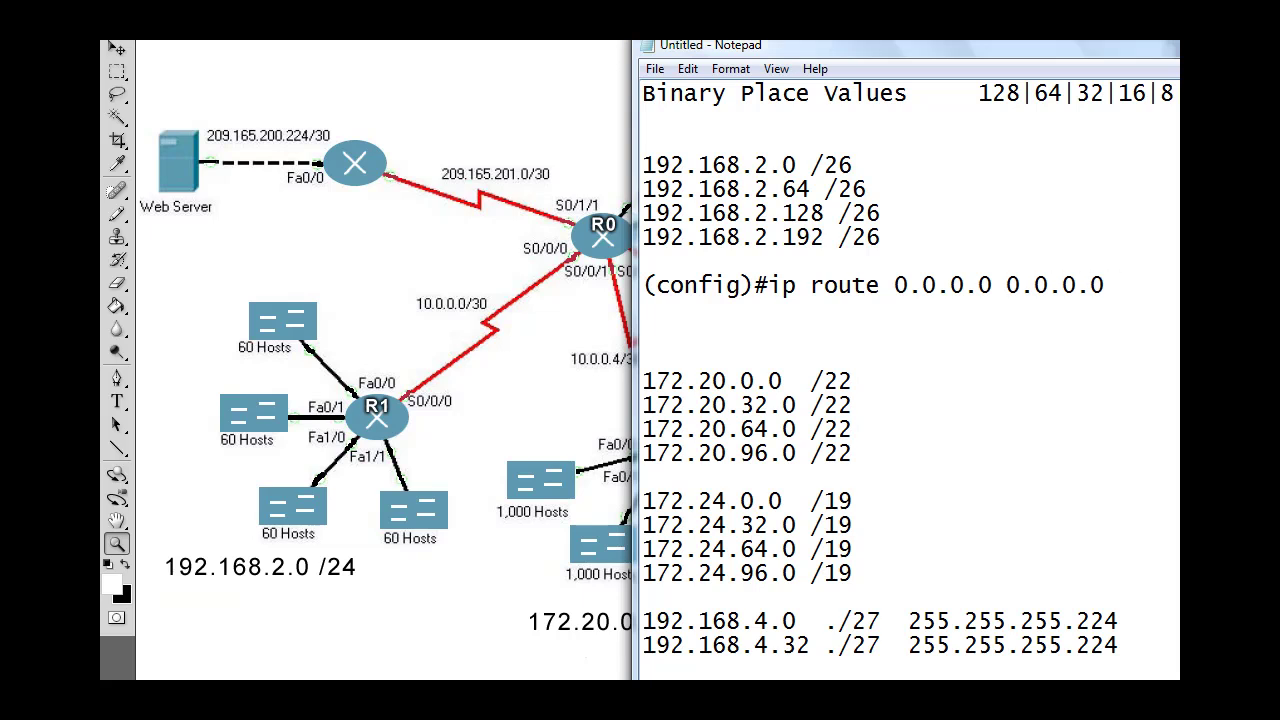
text( s0/0)
- Remove the extra blank lines and paste the ip route command below 172.20.96.0 /22
click(752, 336)
key(BackSpace)
key(BackSpace)
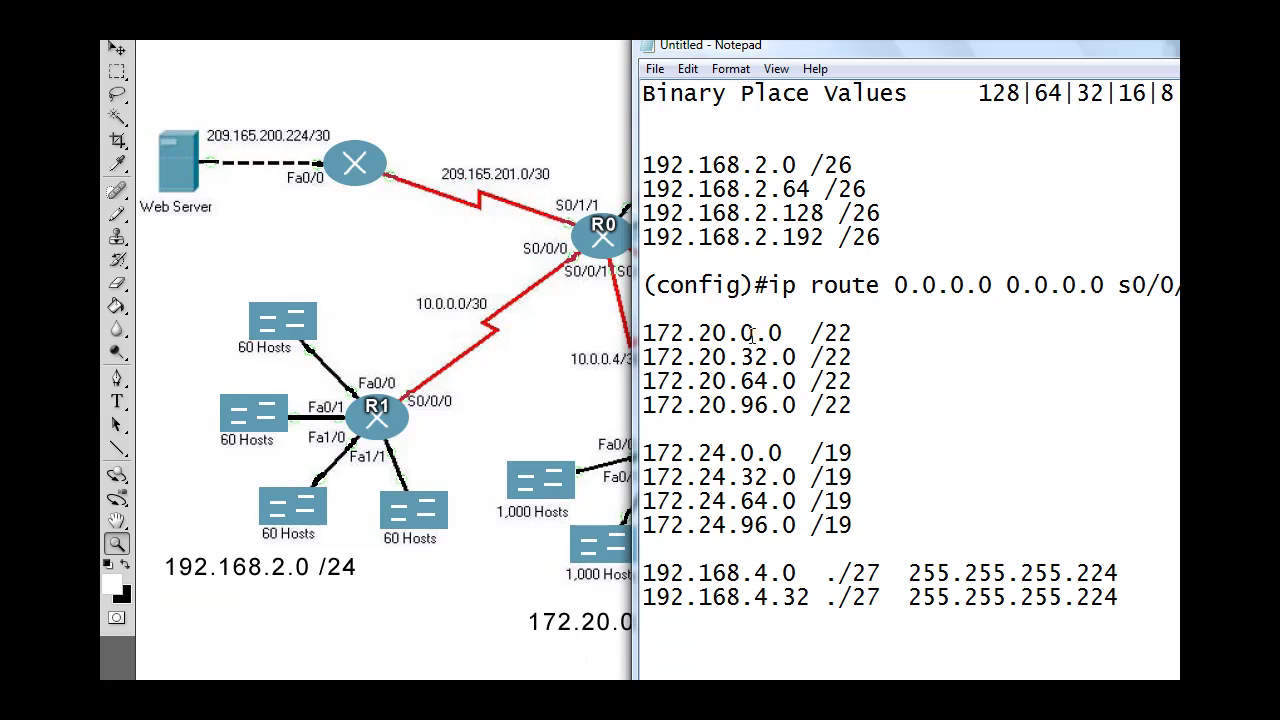
drag(1178, 285, 643, 285)
key(ctrl+c)
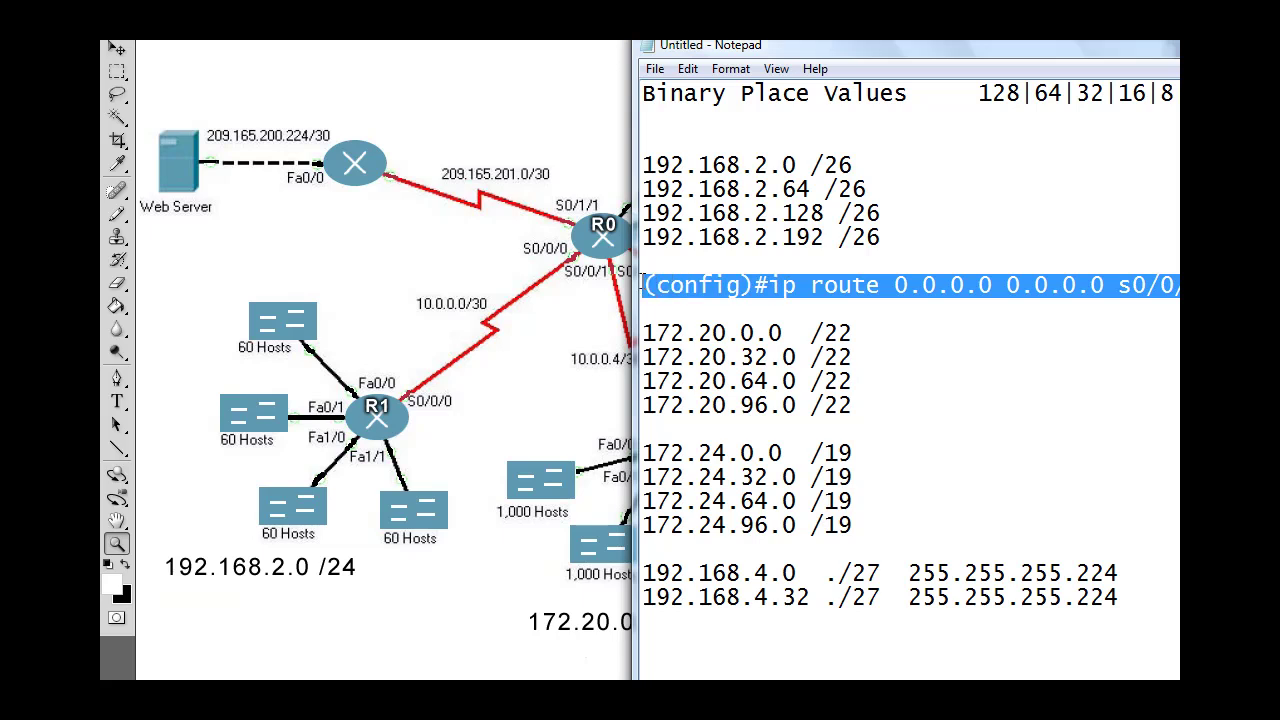
click(866, 403)
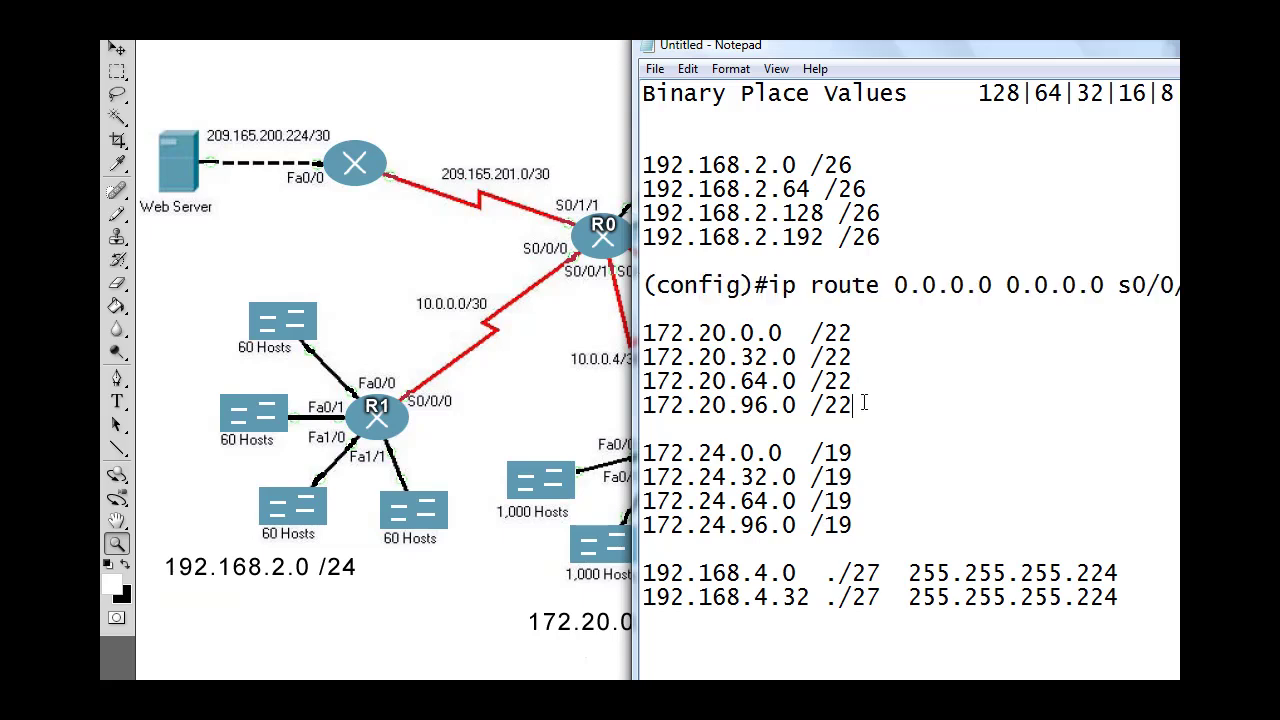
key(Return)
- Paste the same ip route command below 172.24.96.0 /19
key(Return)
key(ctrl+v)
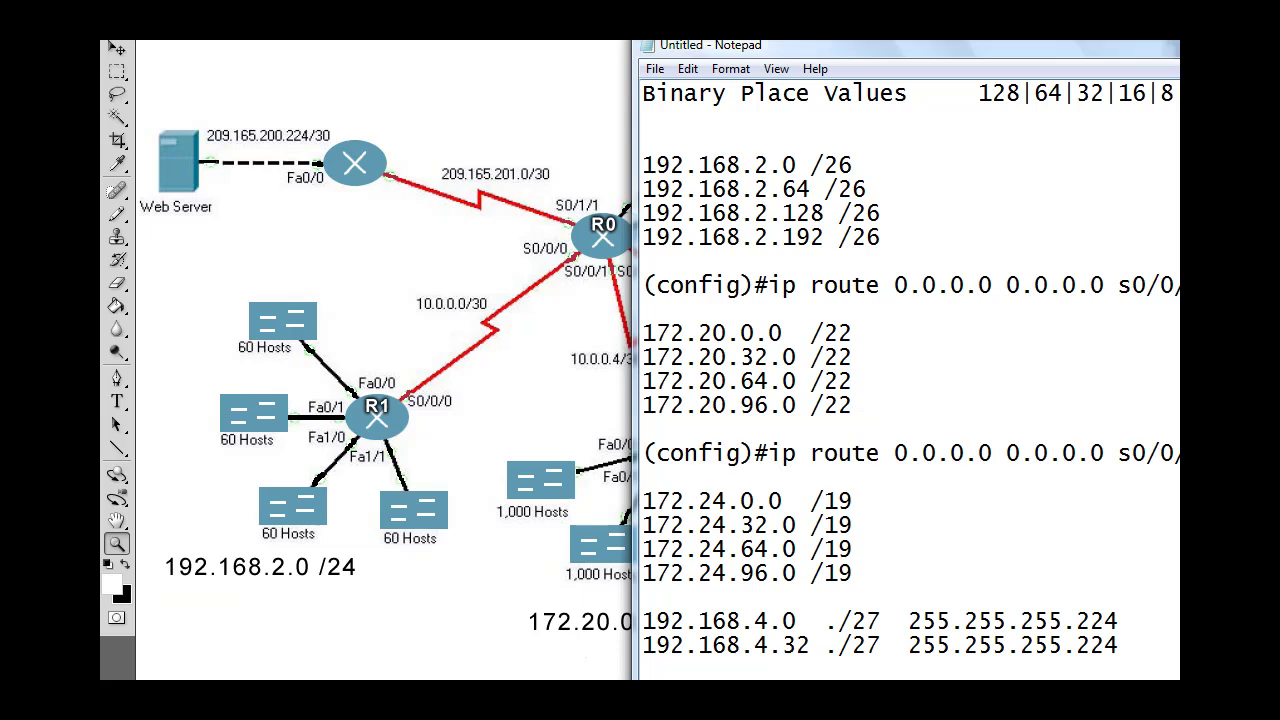
key(Return)
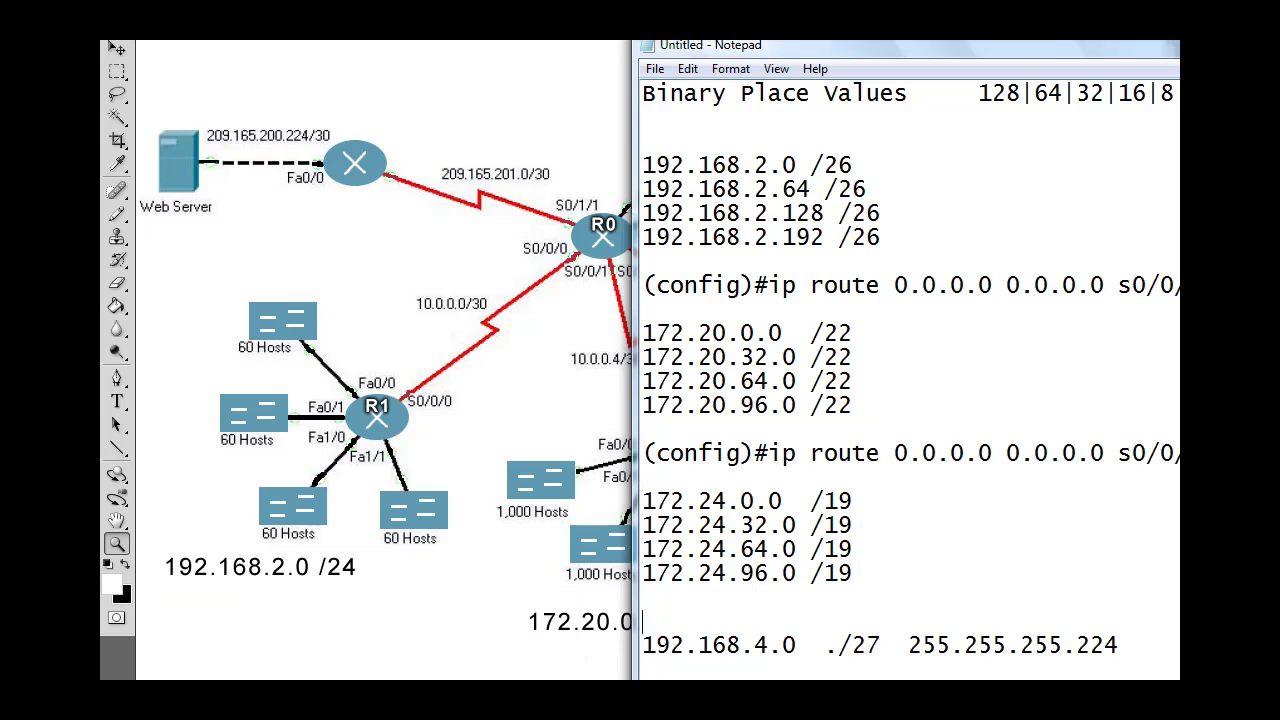
key(shift+End)
key(Delete)
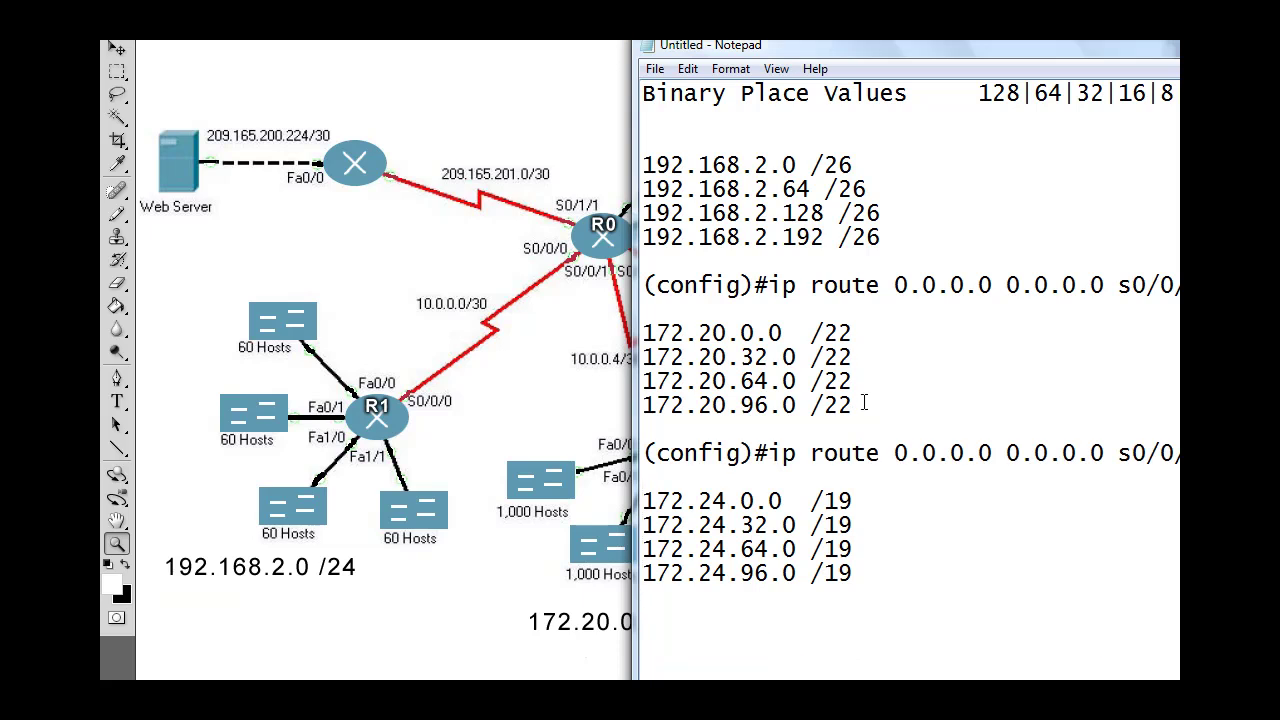
key(ctrl+v)
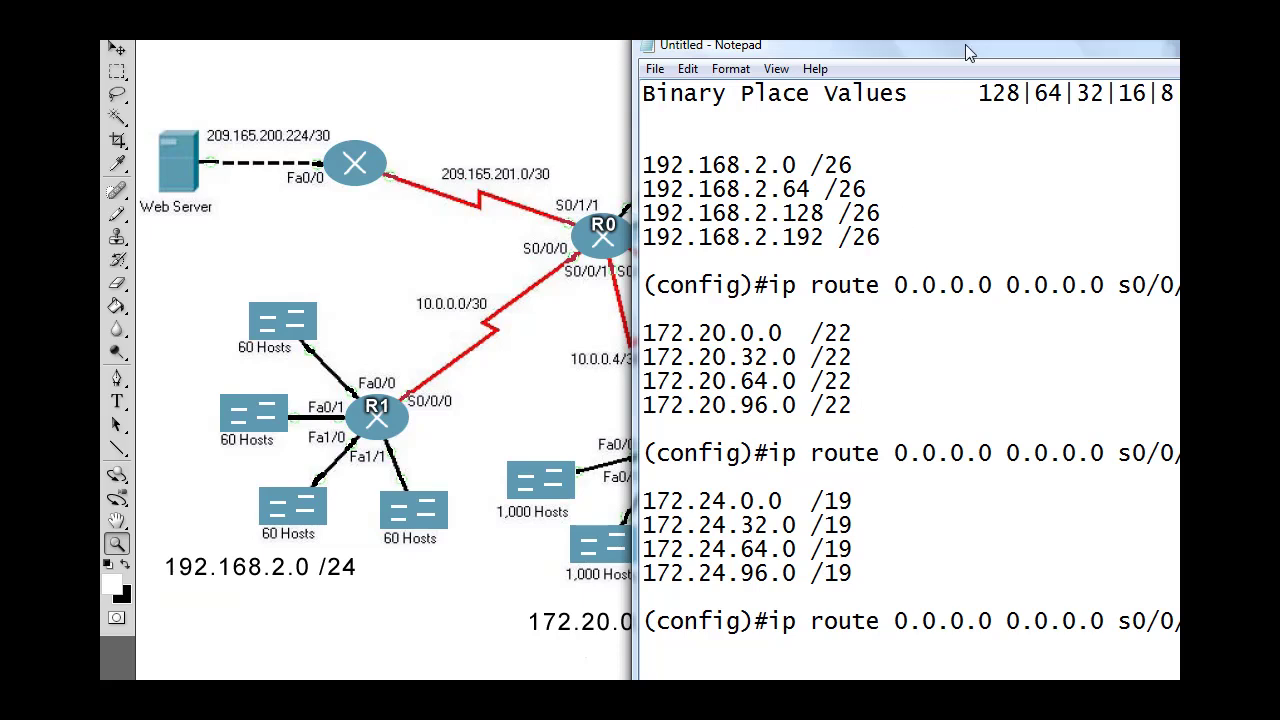
- Move the notes to the diagram's bottom edge and dismiss the color scheme notice
drag(965, 44, 582, 622)
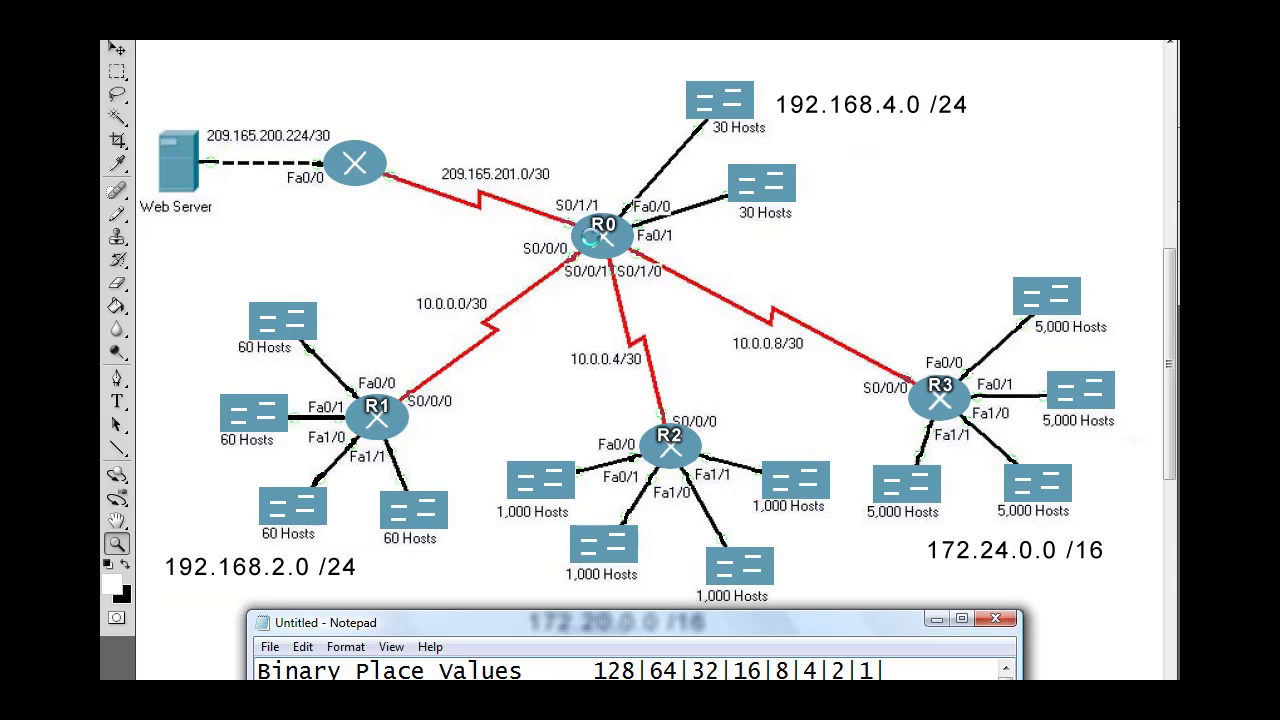
key(alt+Tab)
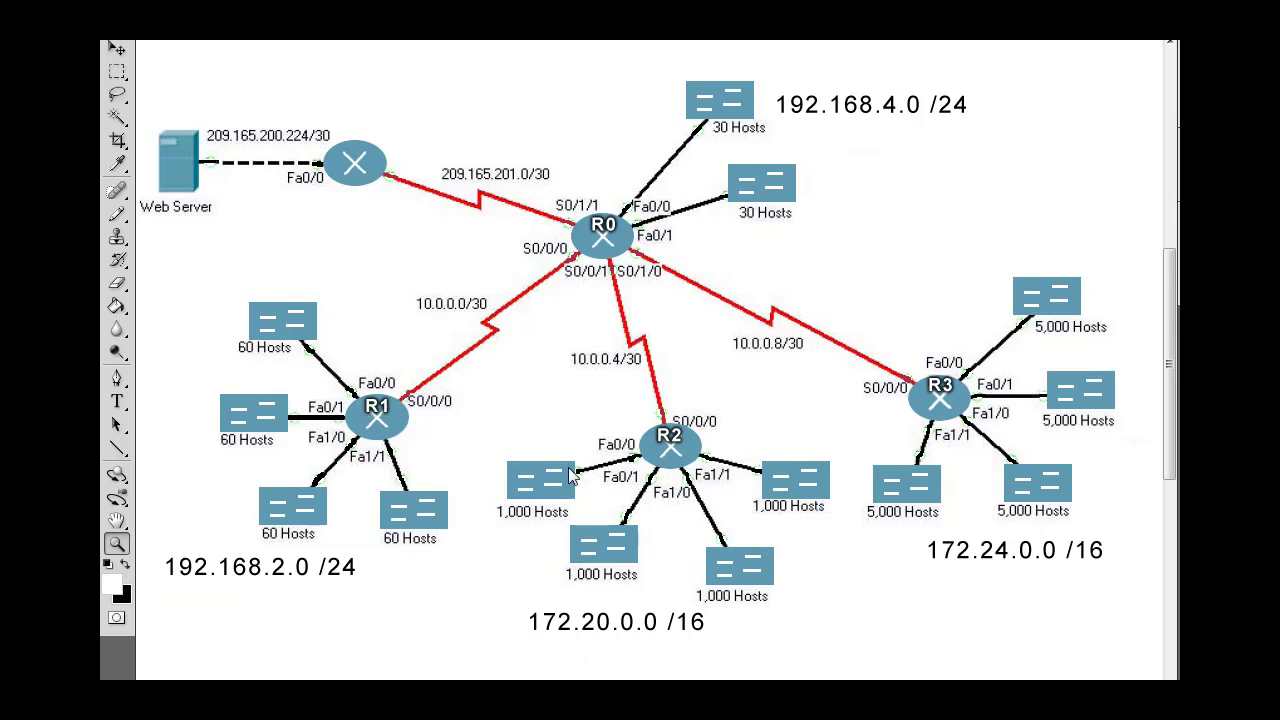
click(938, 124)
key(alt+Tab)
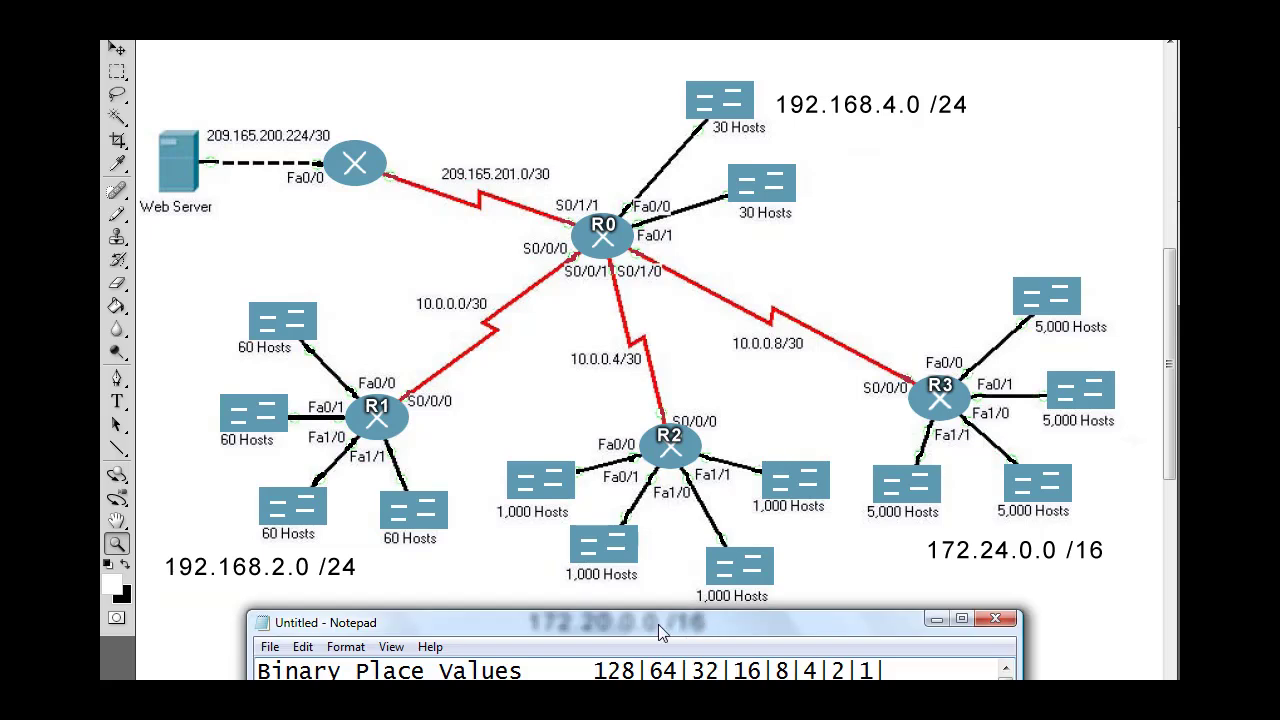
- Reposition the notes up and right, then add blank lines below 192.168.2.192 /26
drag(658, 624, 885, 23)
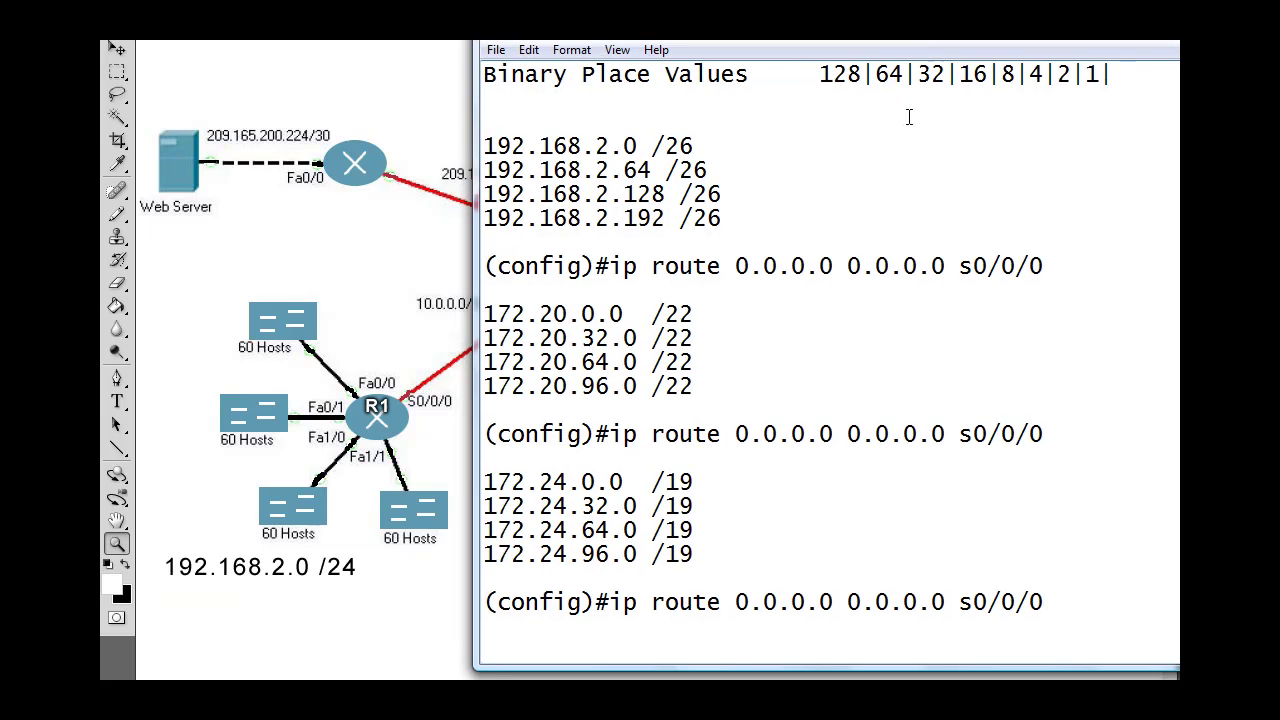
click(730, 220)
key(Return)
key(Return)
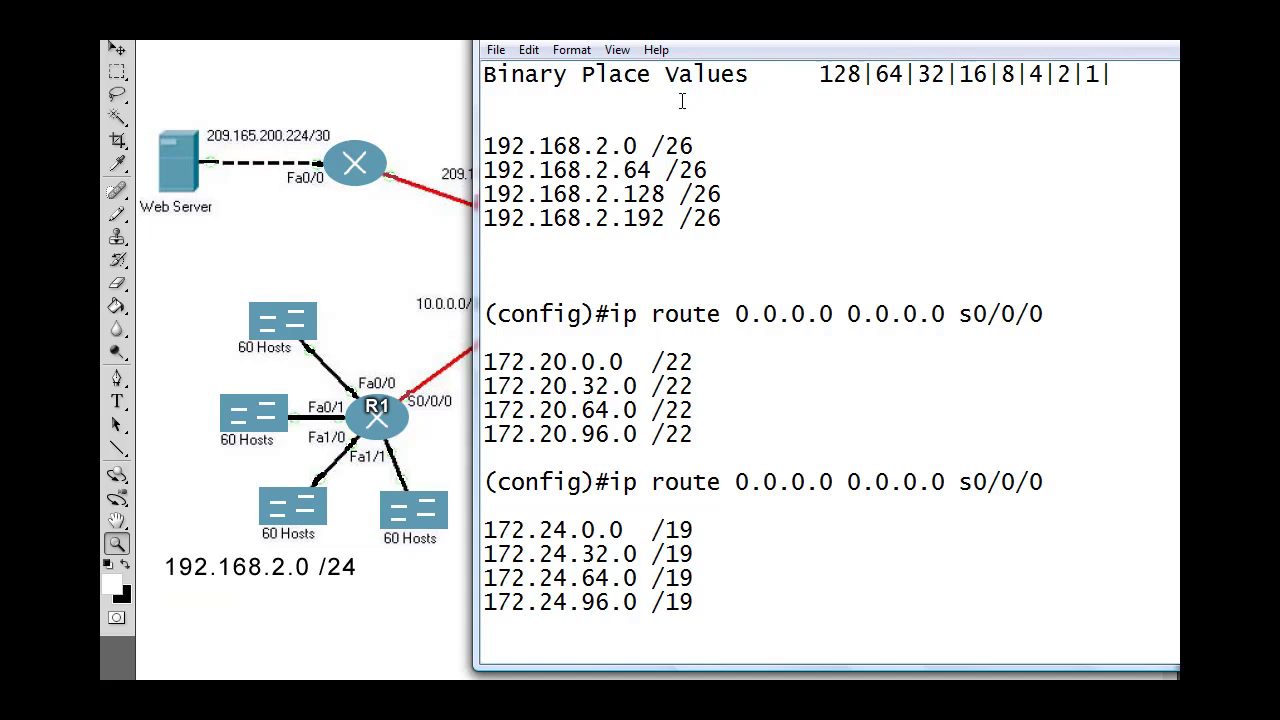
drag(885, 25, 1067, 20)
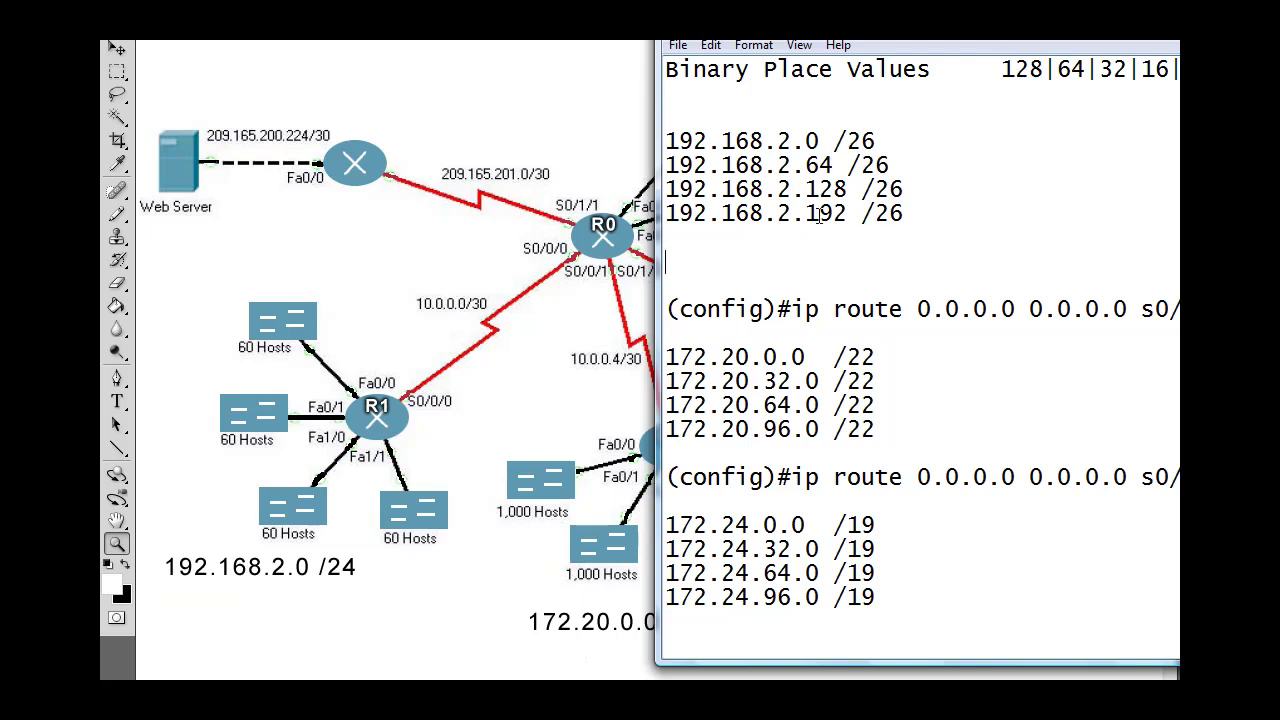
click(930, 220)
key(Return)
key(Return)
key(Return)
key(Up)
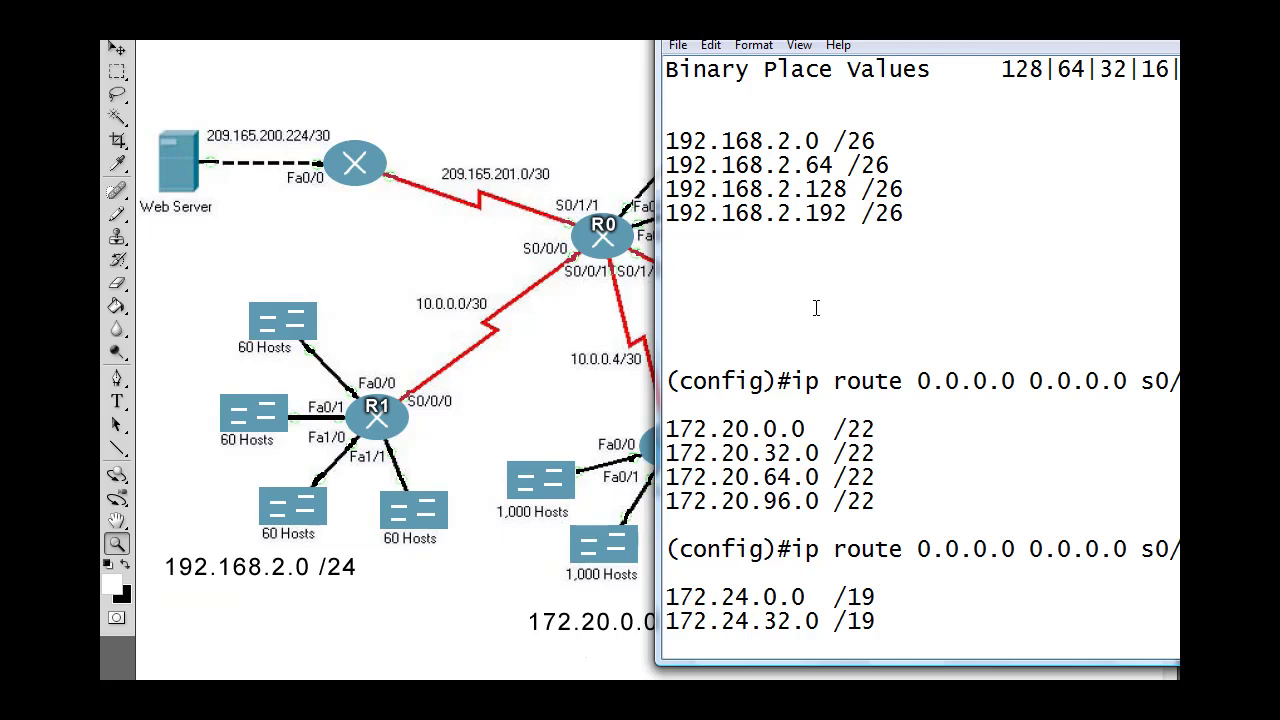
- Enter 11000000.10101000.00000010.00000000, the binary form of 192.168.2.0, on the blank line
text(1100000)
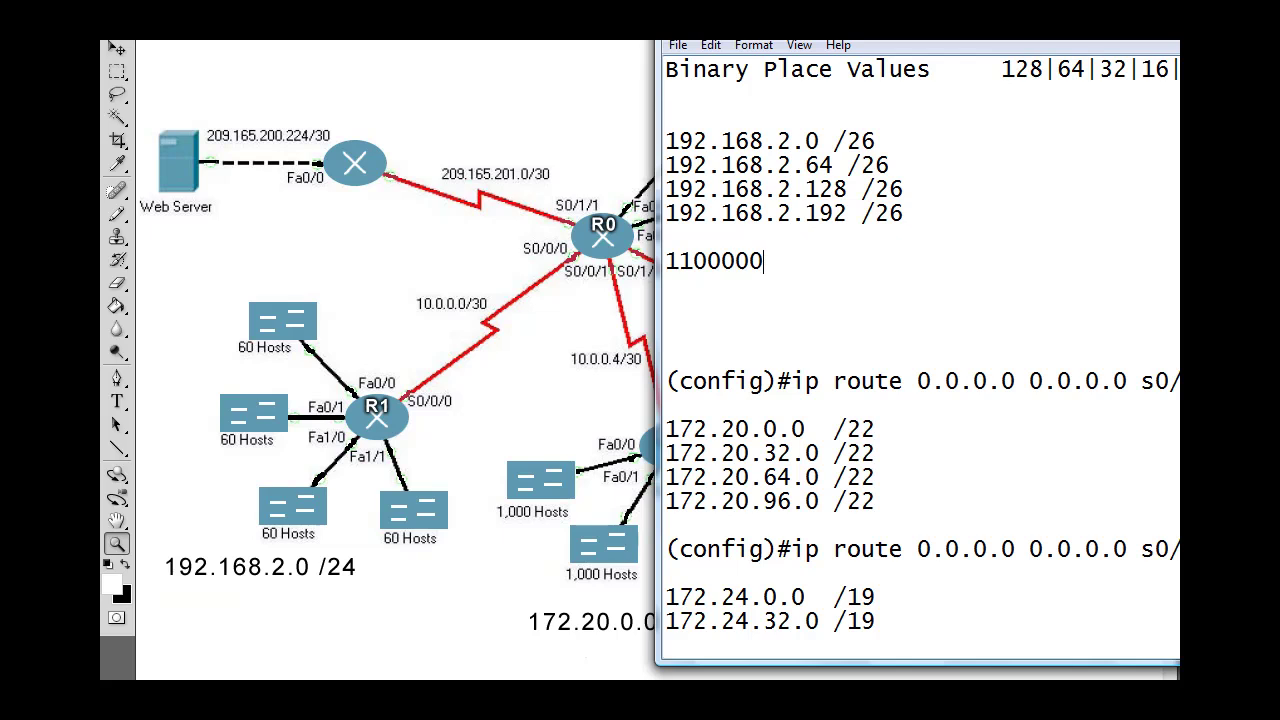
text(0.10101)
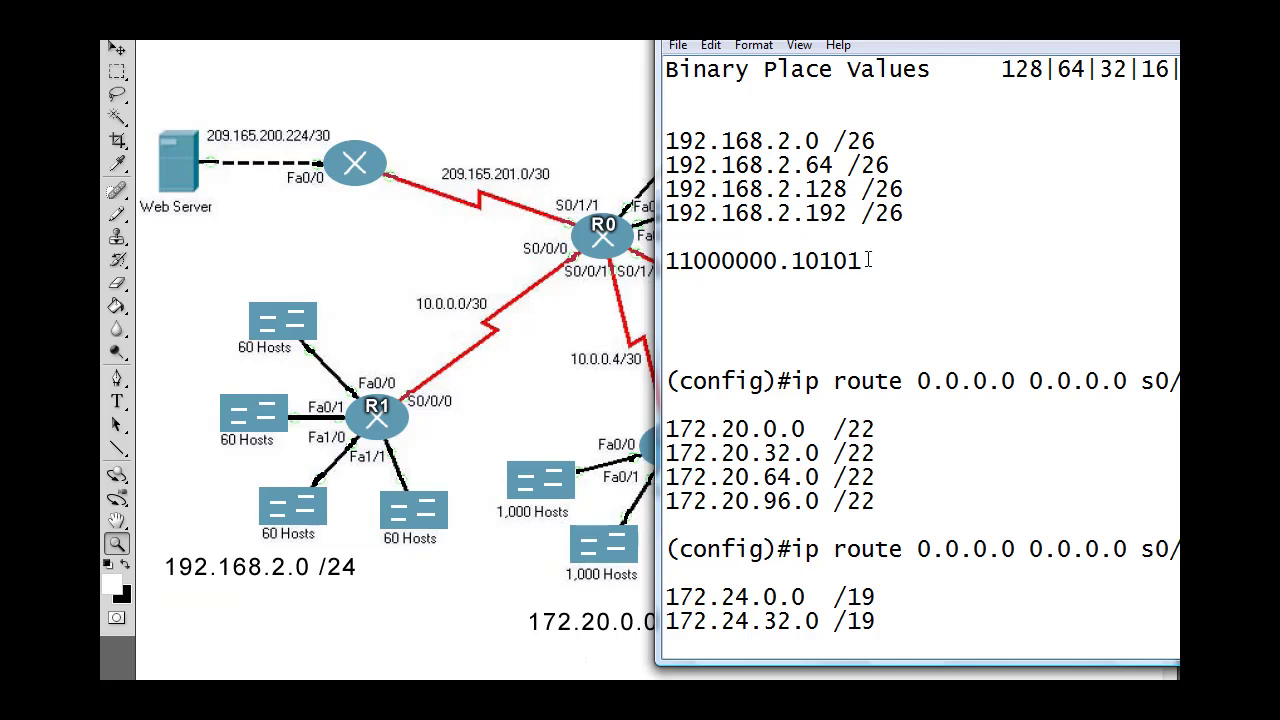
text(000.000)
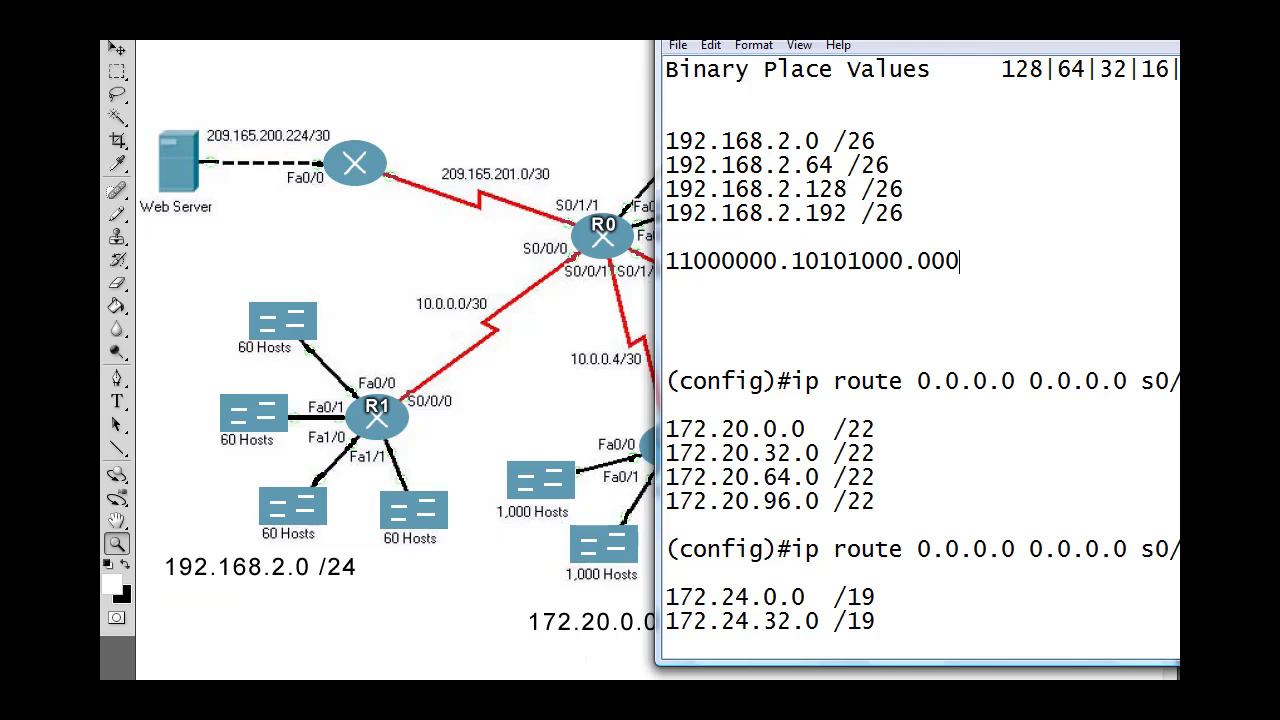
text(00010)
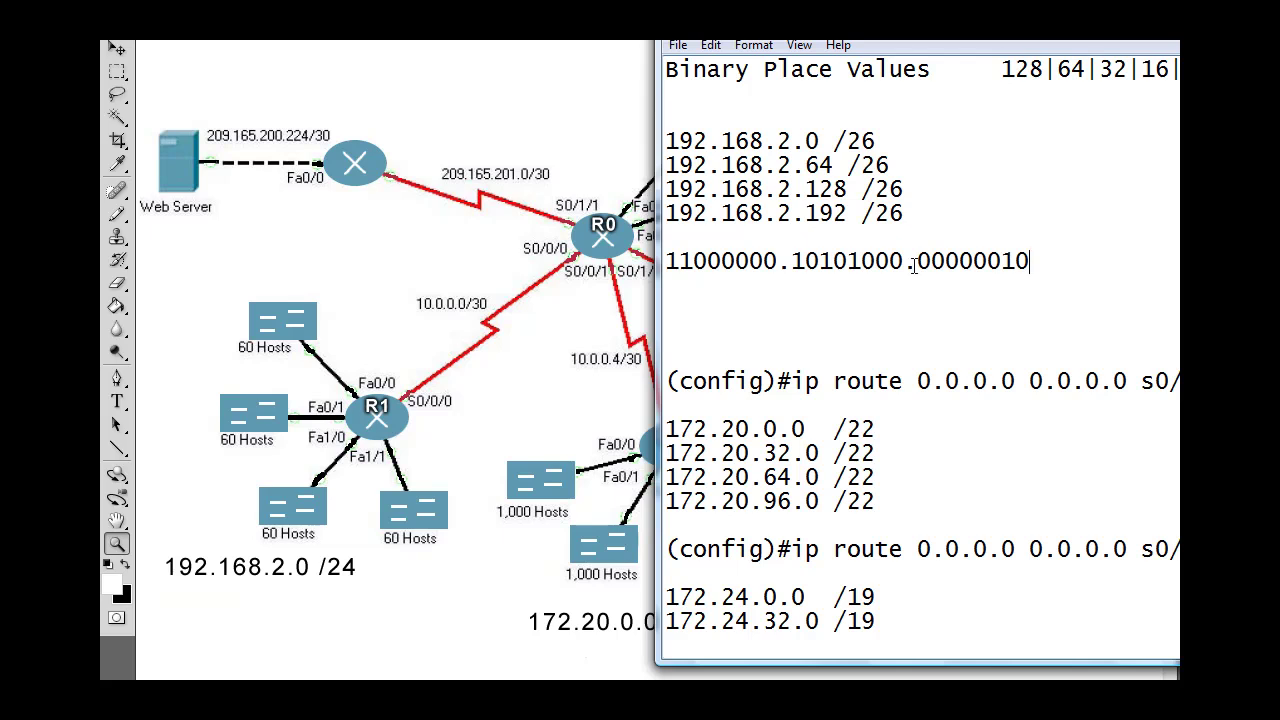
text(.00000000)
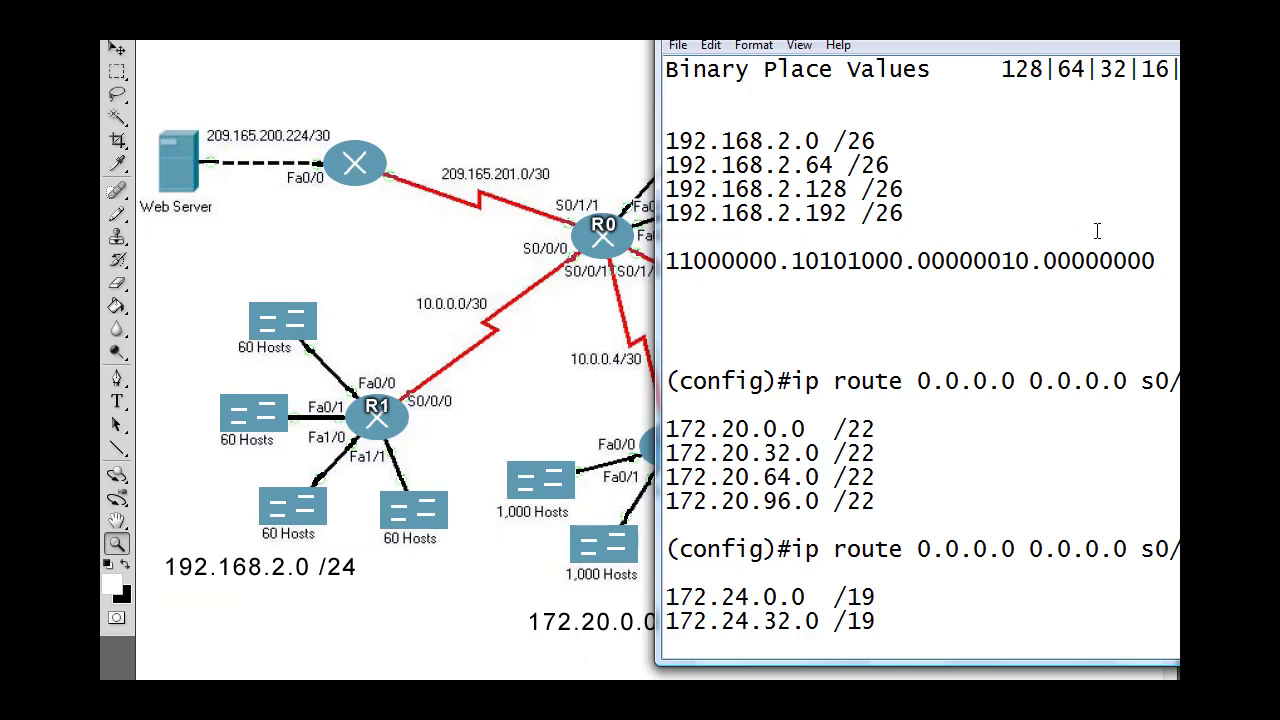
- Duplicate the binary 192.168.2.0 line three times beneath itself
drag(1162, 262, 663, 260)
key(ctrl+c)
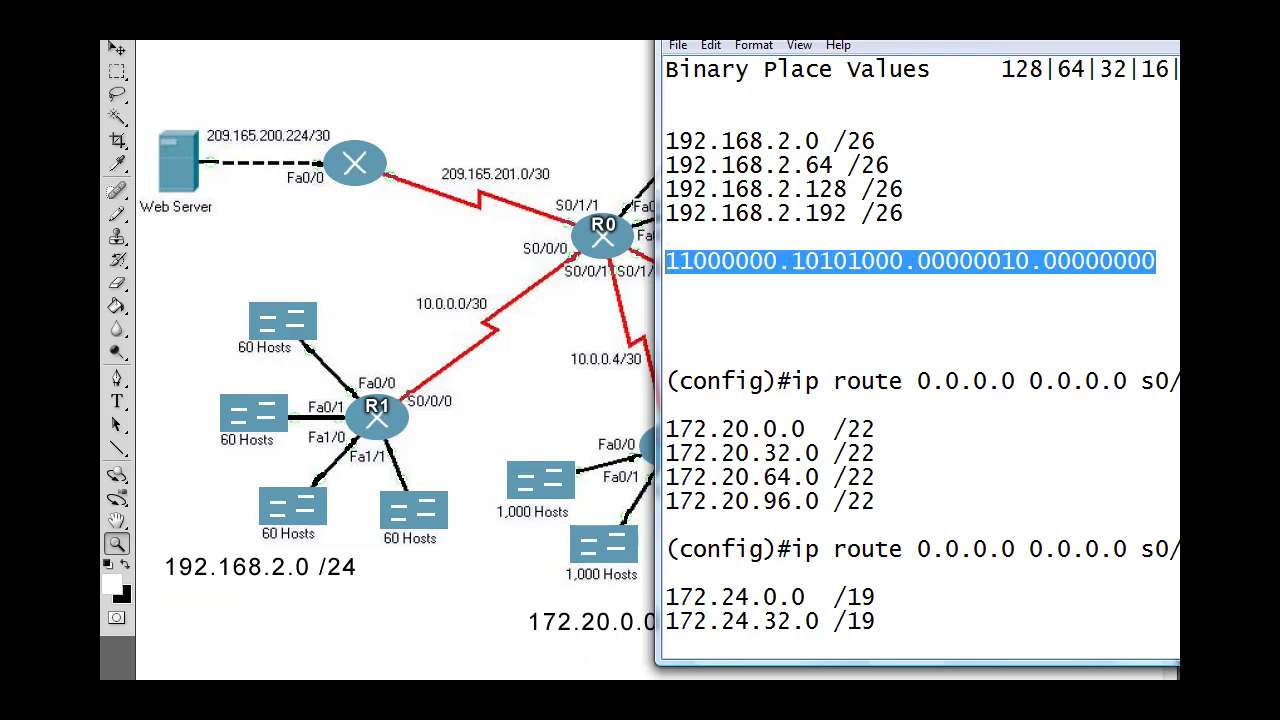
key(End)
key(Return)
key(ctrl+v)
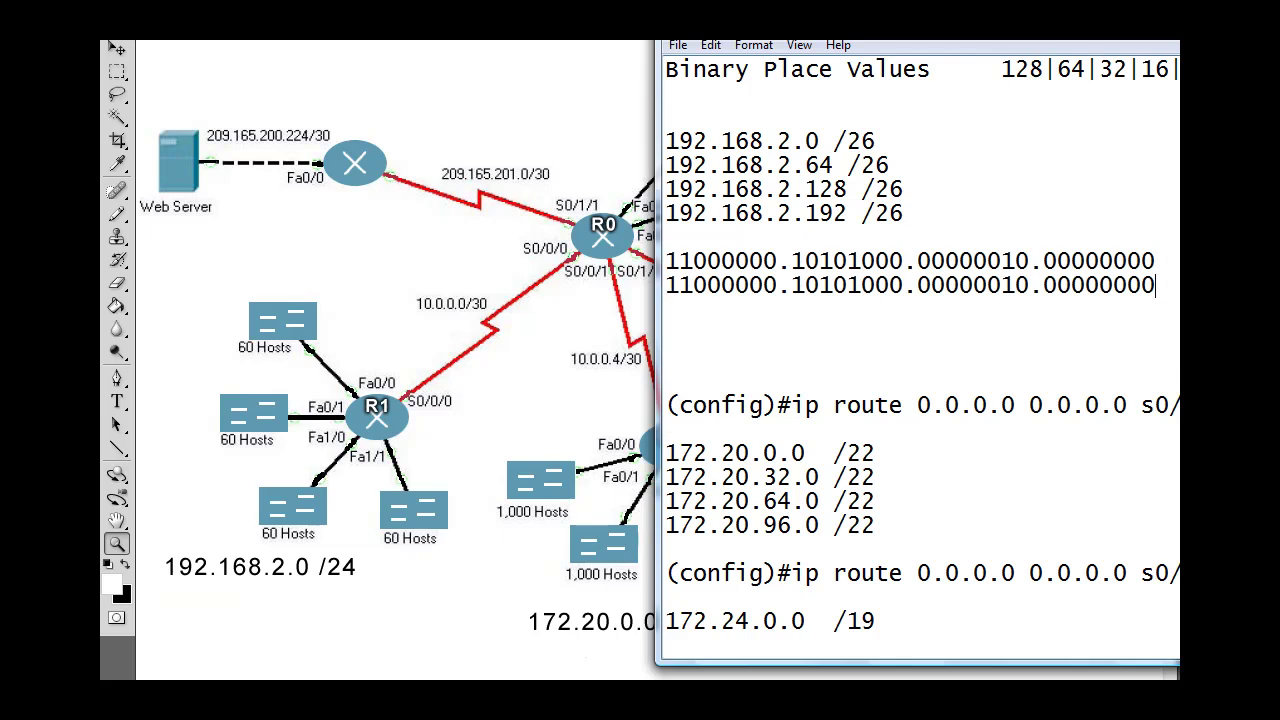
key(Return)
key(ctrl+v)
key(Return)
key(ctrl+v)
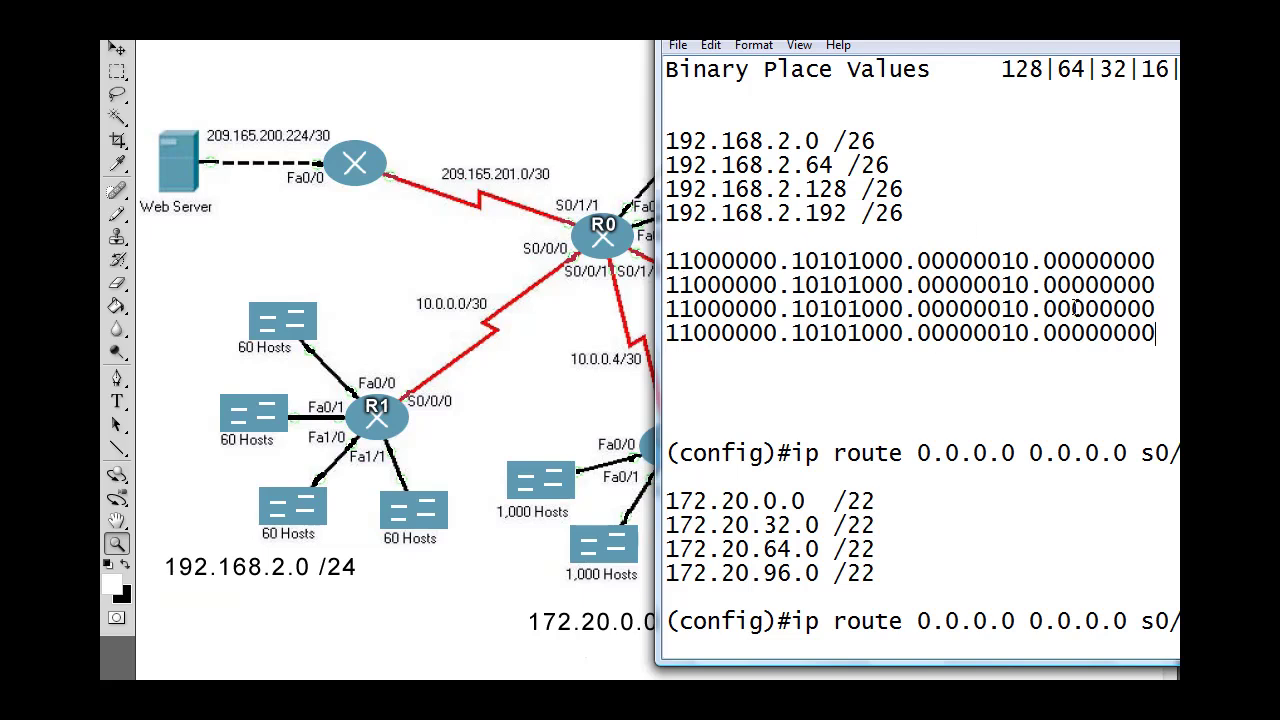
- Change the copies' last octets to 01000000, 10000000 and 11000000
drag(1057, 286, 1068, 286)
text(1)
drag(1044, 305, 1055, 302)
text(1)
drag(1043, 334, 1070, 333)
text(111)
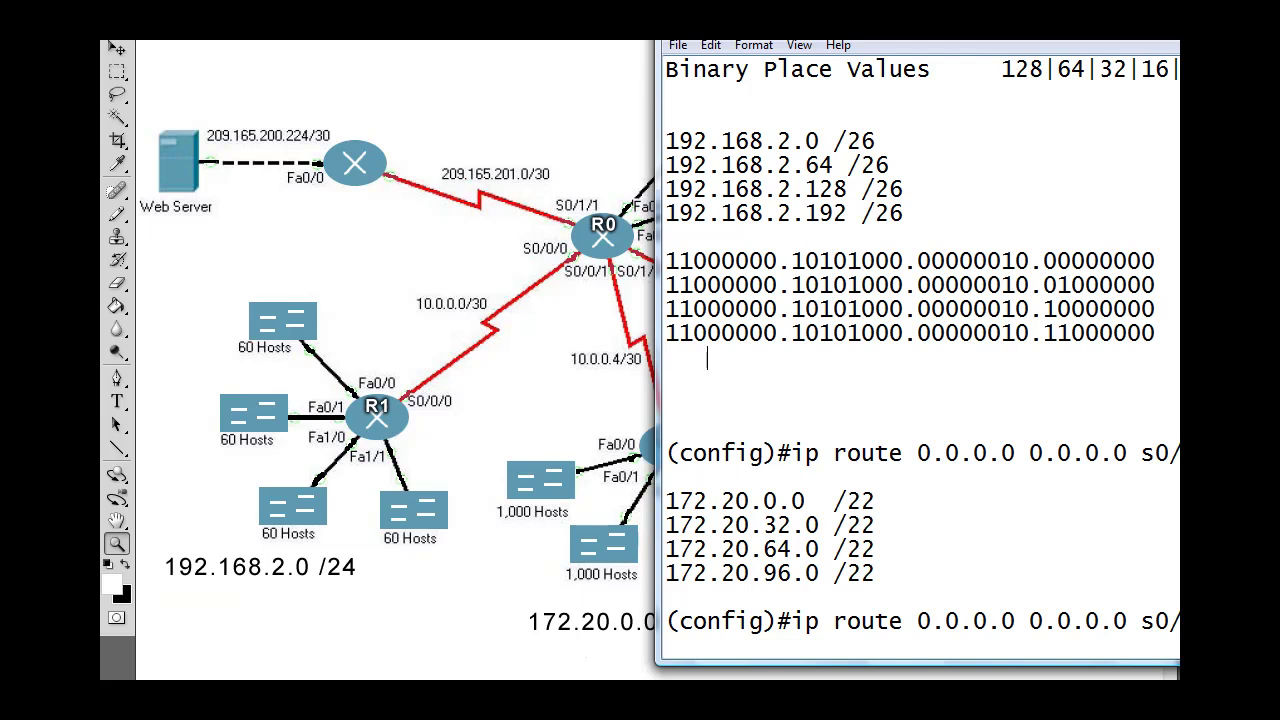
- Write '192 . 168 . 2 . 0' aligned under the binary rows and append /24
text(92)
key(Down)
key(Down)
key(Down)
key(Up)
key(Up)
key(Up)
key(End)
text(192  .   168)
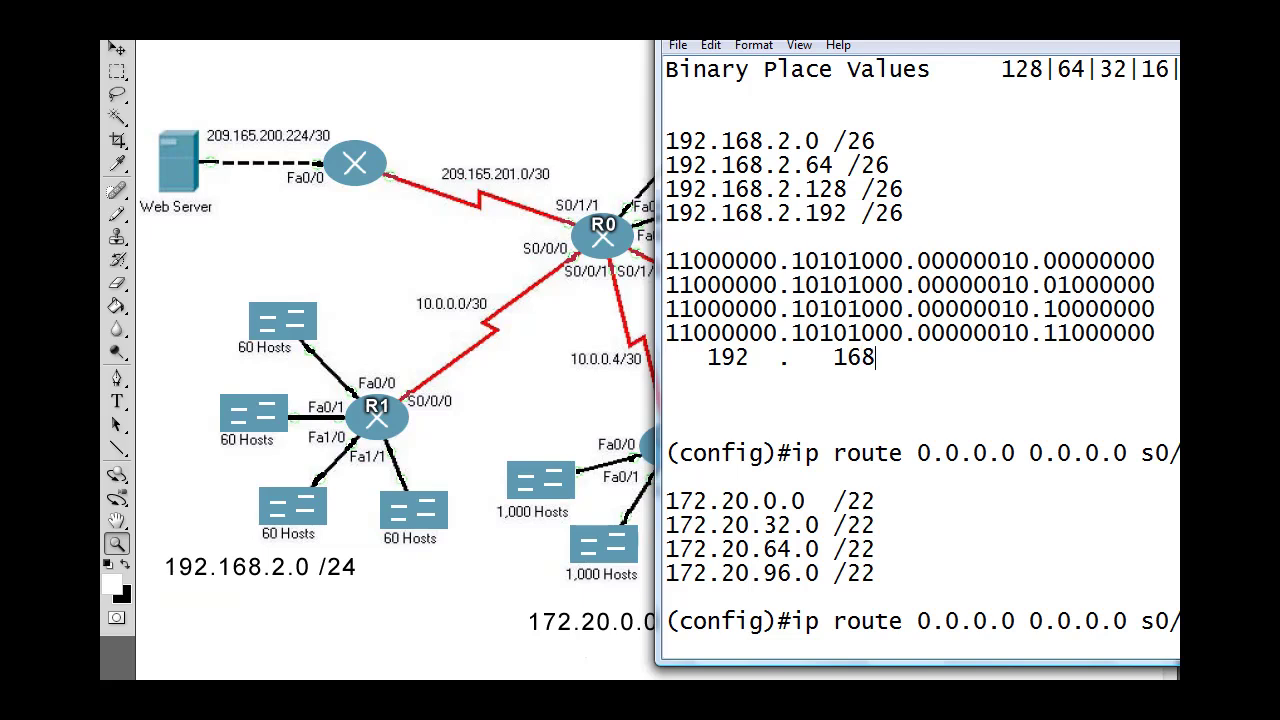
text(  .   2    .   0)
drag(1014, 260, 1030, 260)
click(1152, 357)
text(/24)
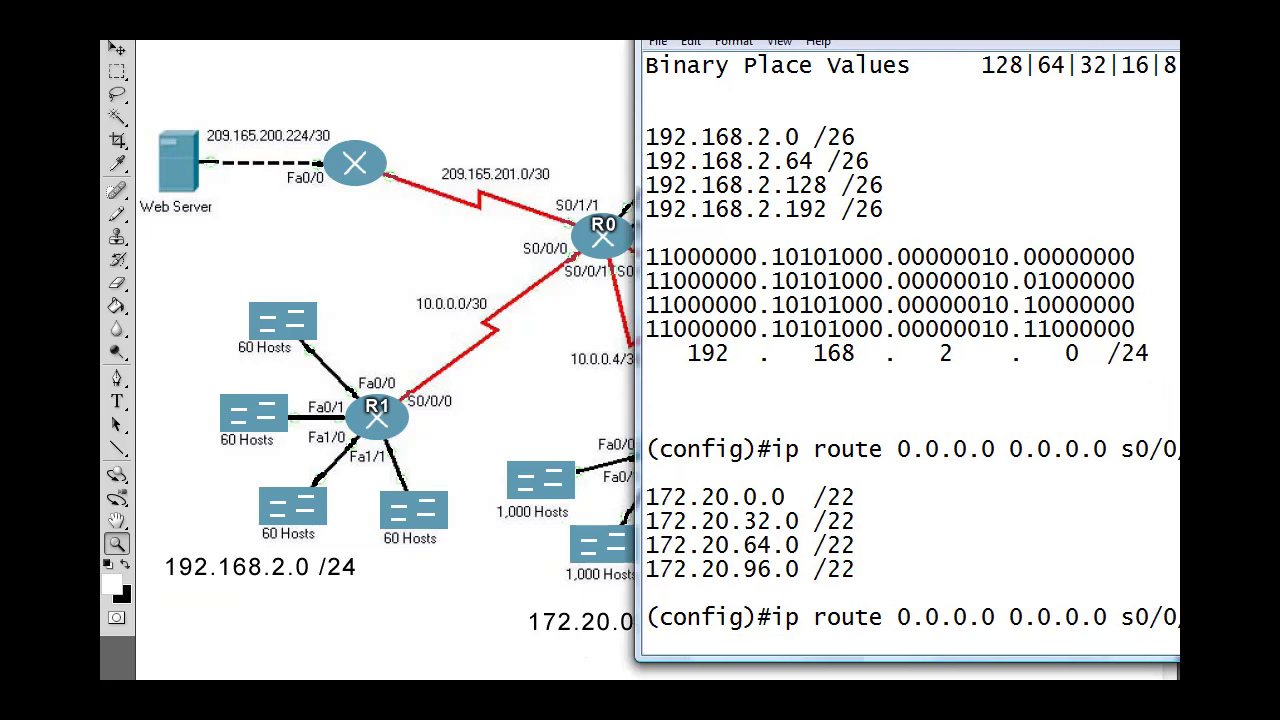
- Glance at the full network diagram, then add blank lines below the 192.168.2.0 /24 summary
drag(1170, 35, 930, 457)
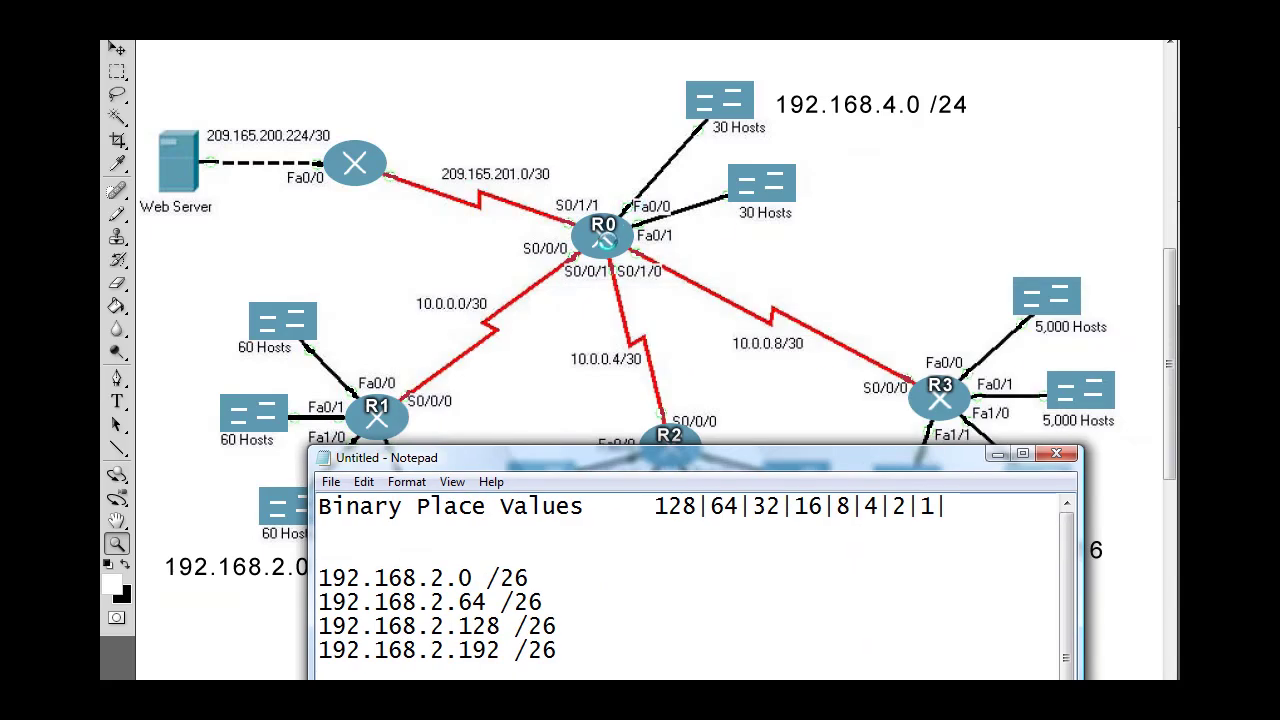
drag(681, 464, 760, 102)
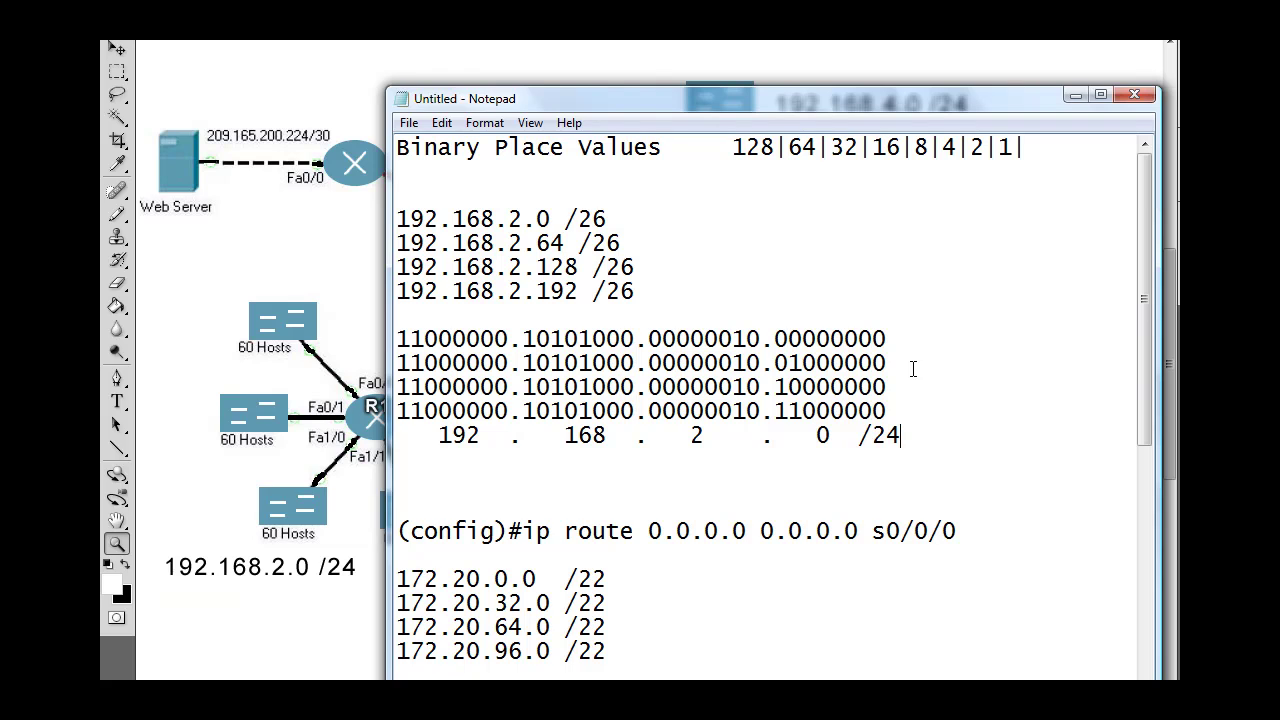
key(Return)
key(Return)
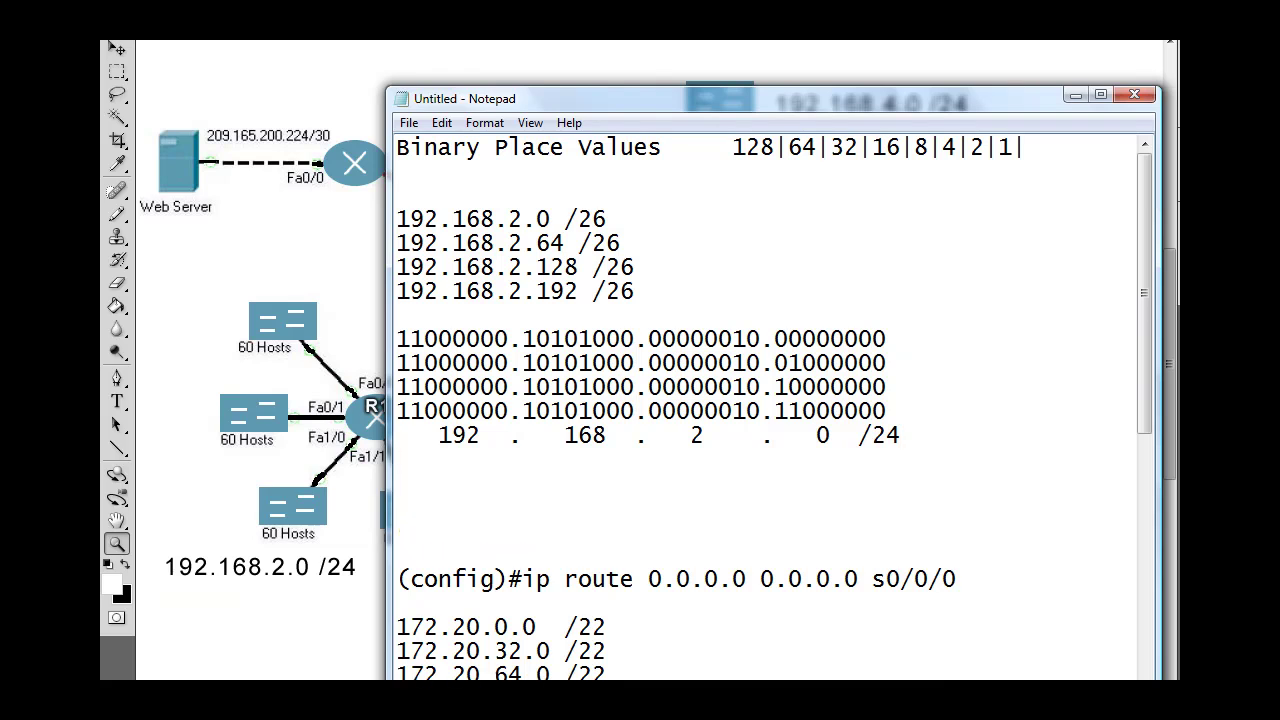
- Type 'R0(config)#ip route 192.168.2.0 255.255.255.0', correcting the stray parenthesis and space
text(R0 (config)#)
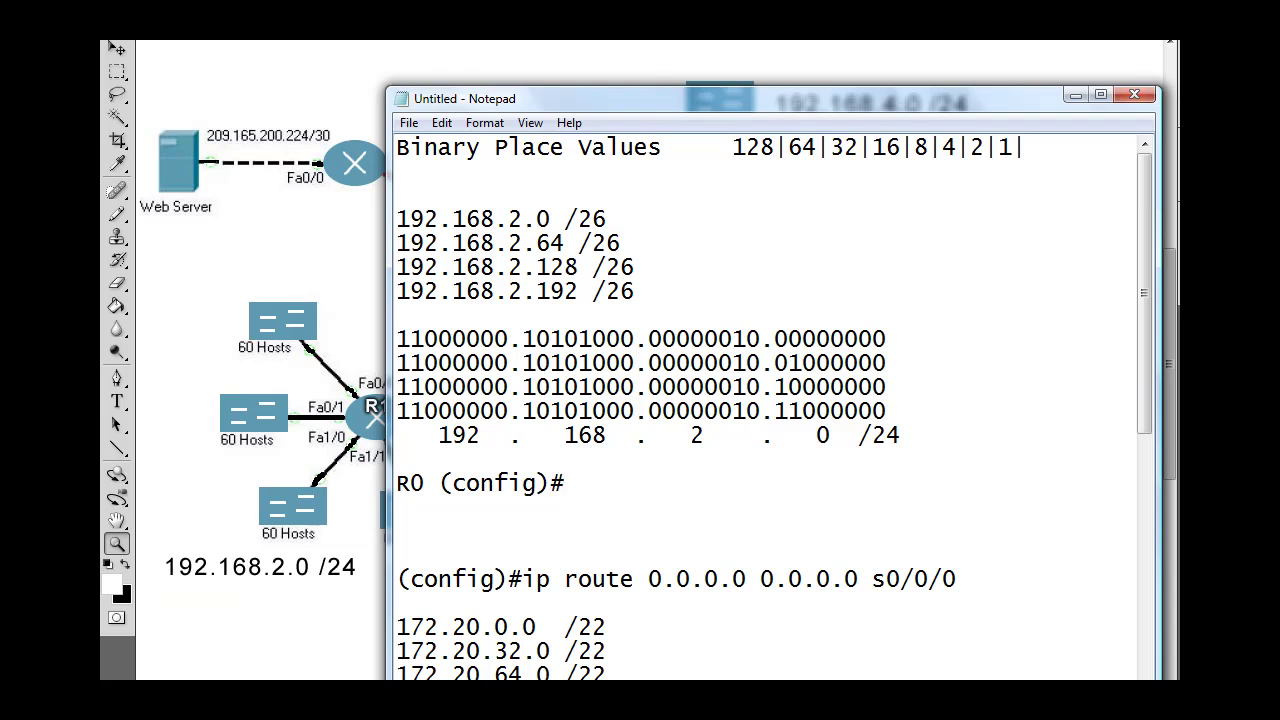
key(Left)
key(BackSpace)
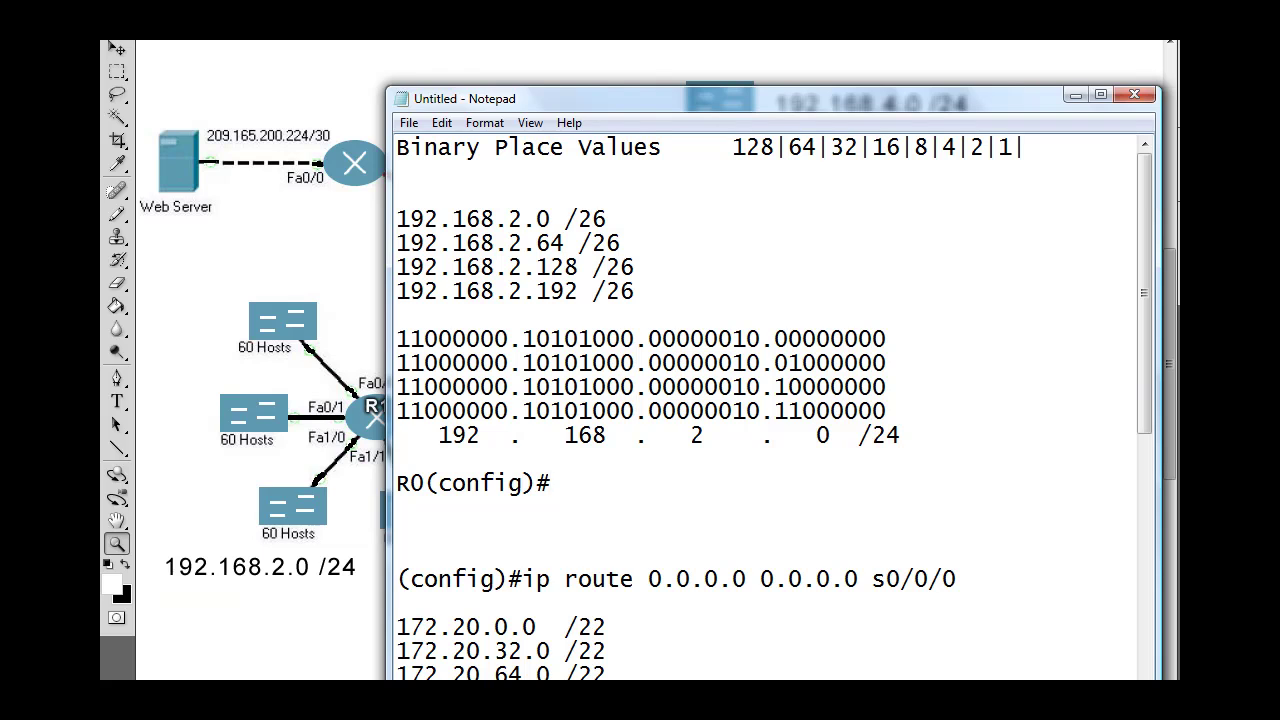
text(ip route 192.168.2.0)
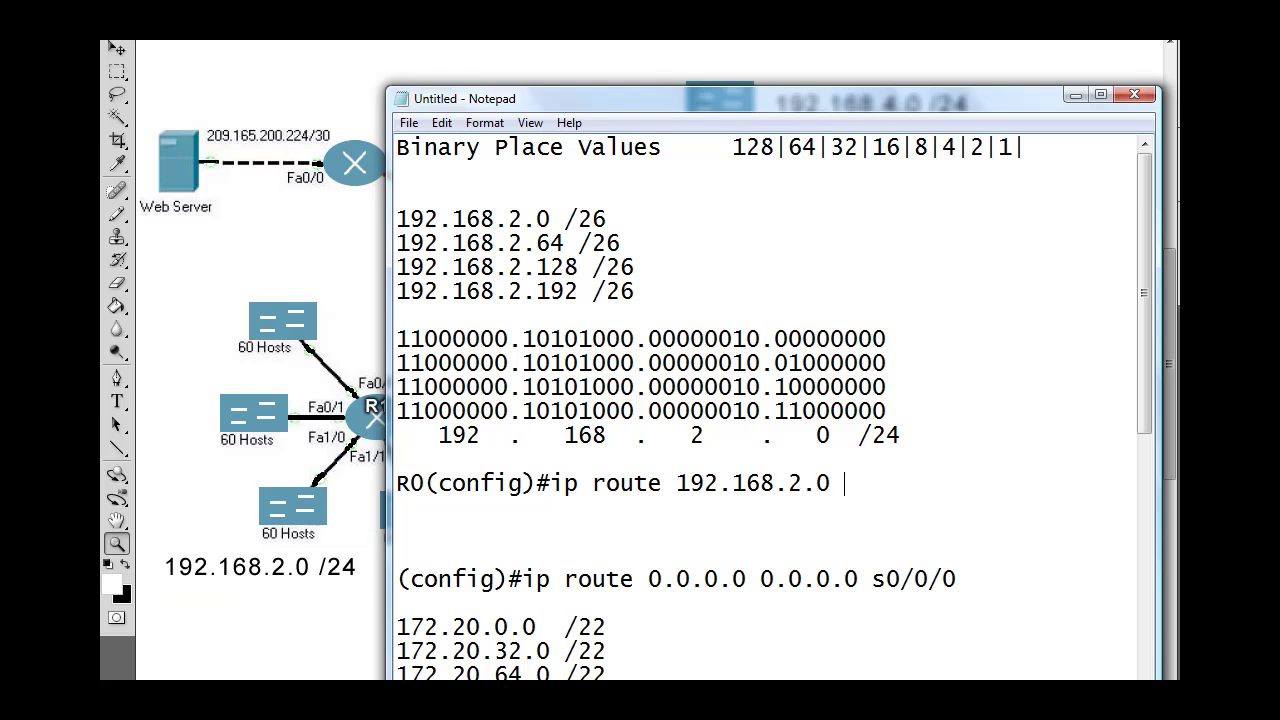
text( 255.255.255.0)
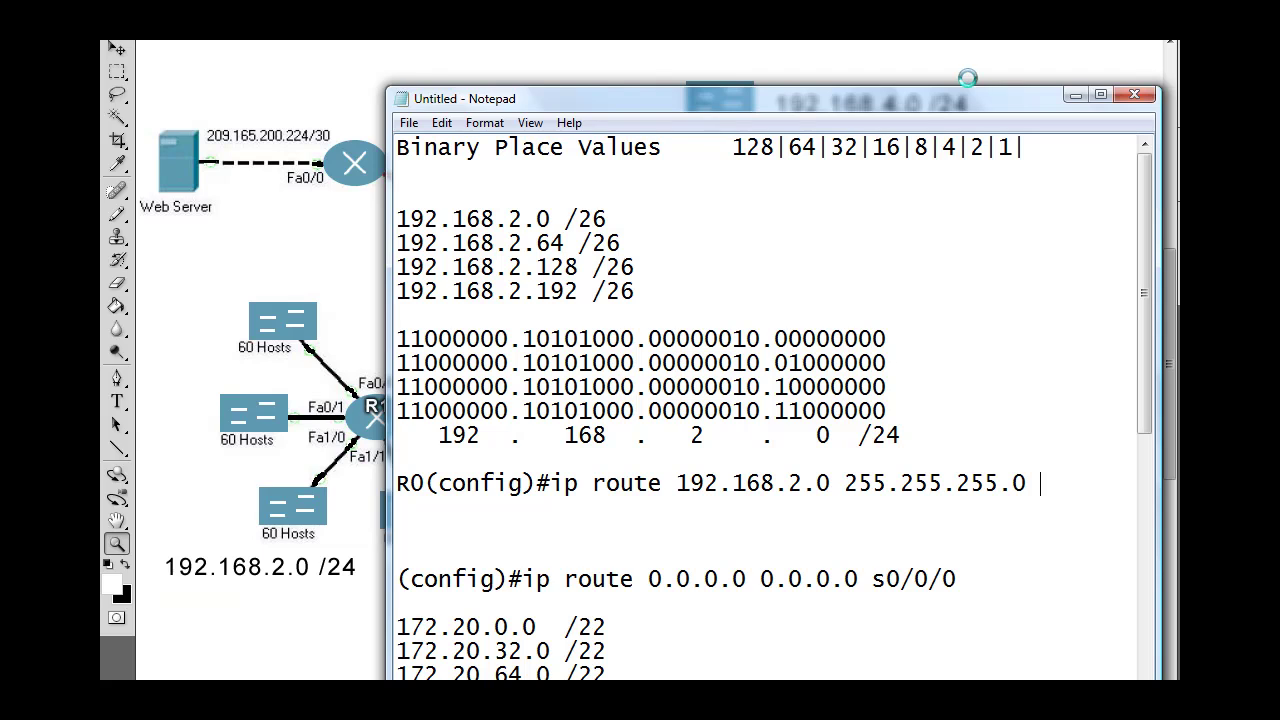
- Finish the static route with exit interface s0/0/0, checking the diagram beside it
mouse_move(929, 99)
mouse_down()
mouse_move(759, 481)
mouse_move(854, 372)
mouse_move(890, 240)
mouse_move(929, 180)
mouse_move(934, 109)
mouse_up()
text(s0/0/0)
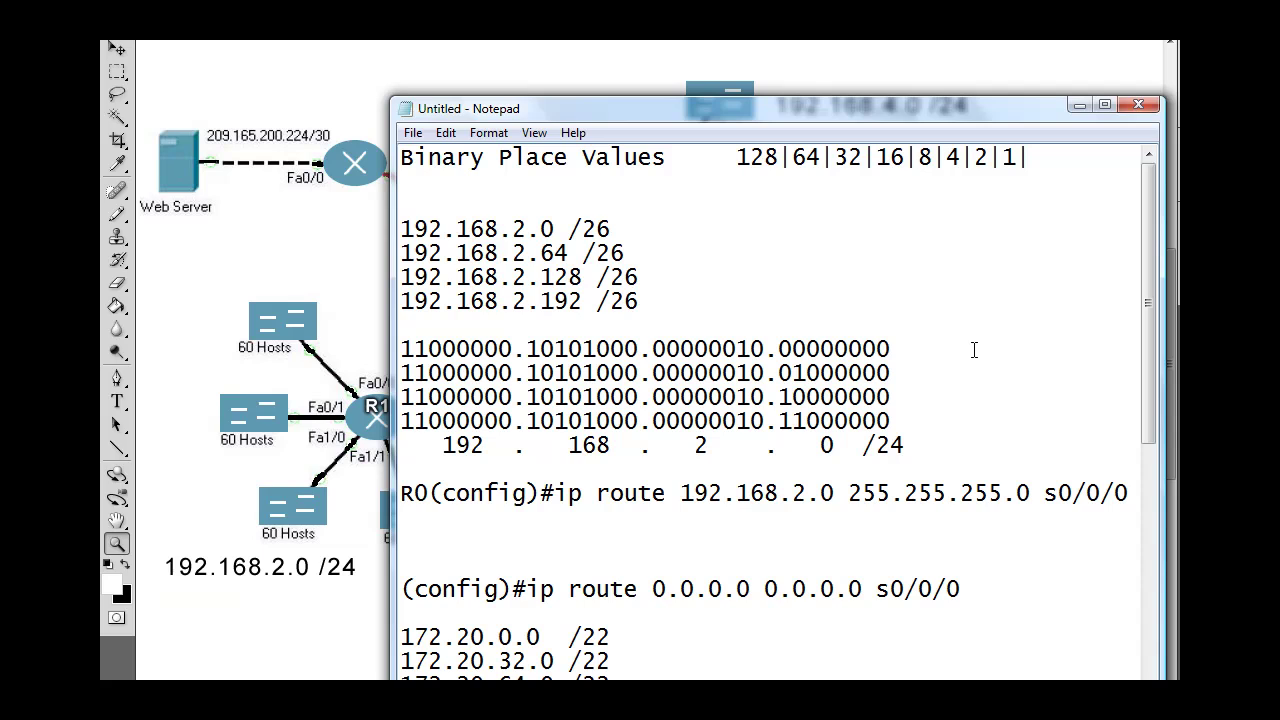
drag(924, 114, 955, 32)
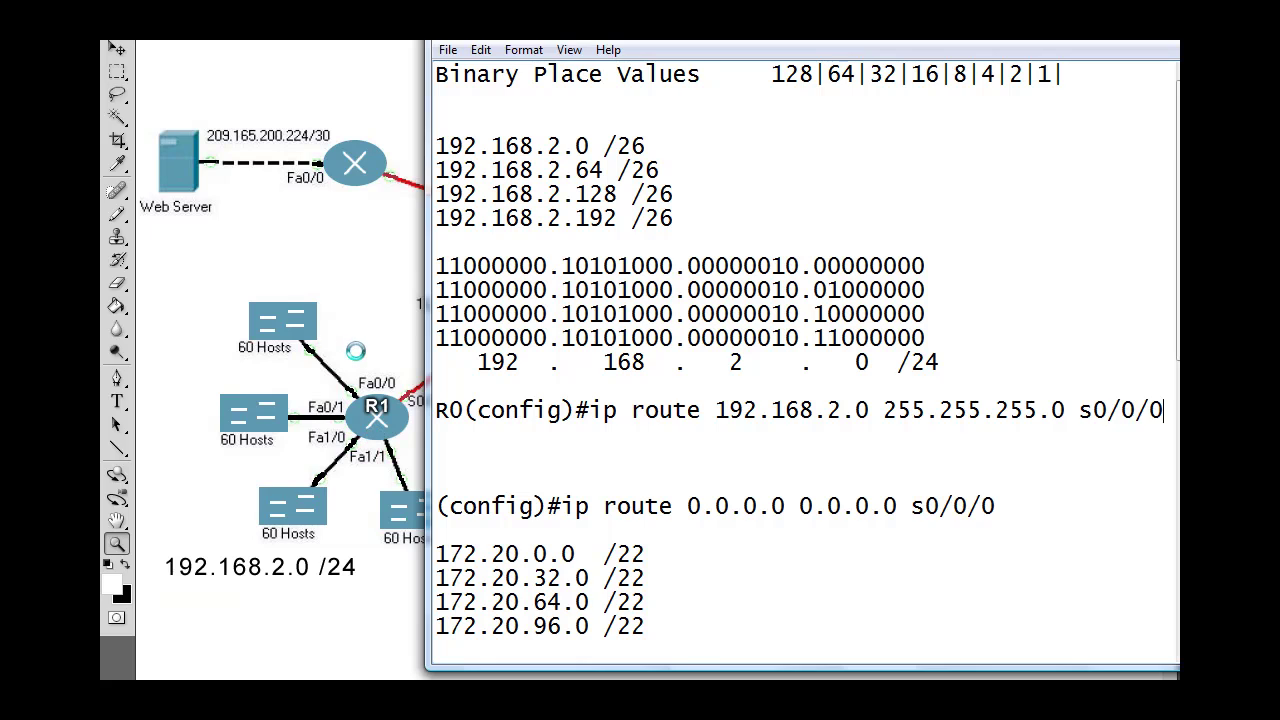